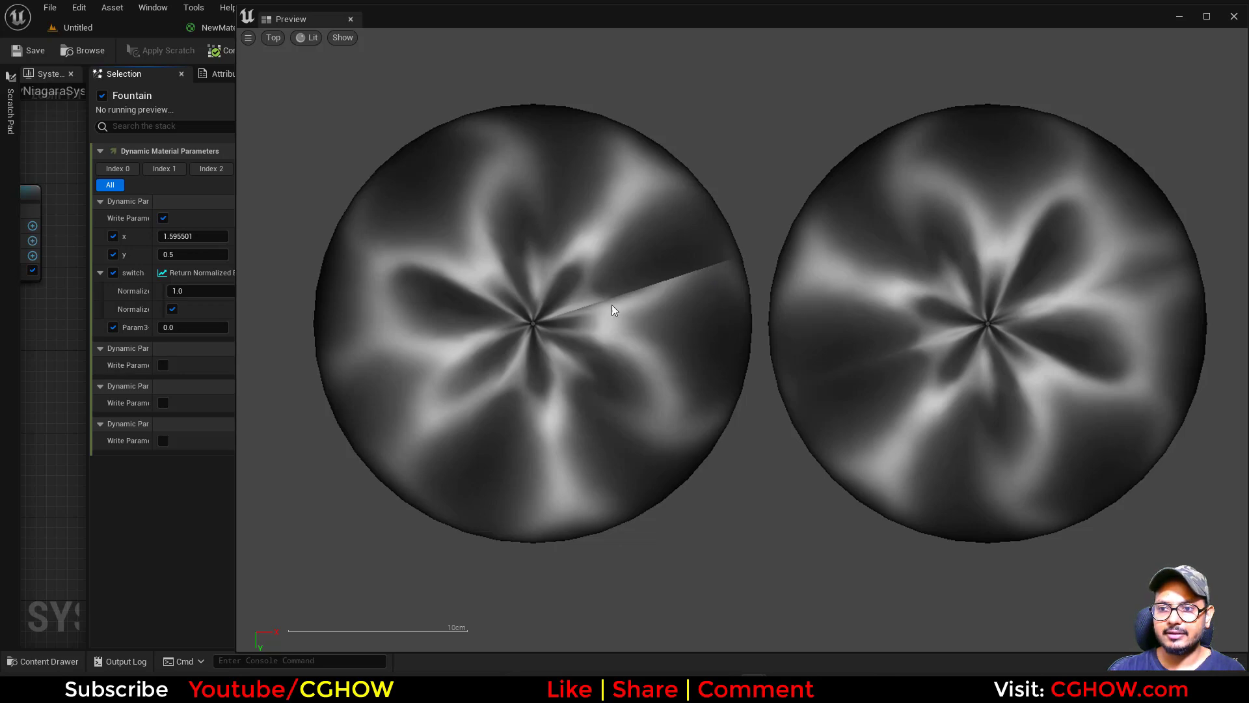
# Try a range of values for the dynamic material parameter x, including 1, 2, 3 and 5.
pyautogui.moveTo(193, 236)
pyautogui.mouseDown()
pyautogui.moveTo(280, 236)
pyautogui.moveTo(163, 233)
pyautogui.moveTo(200, 233)
pyautogui.mouseUp()
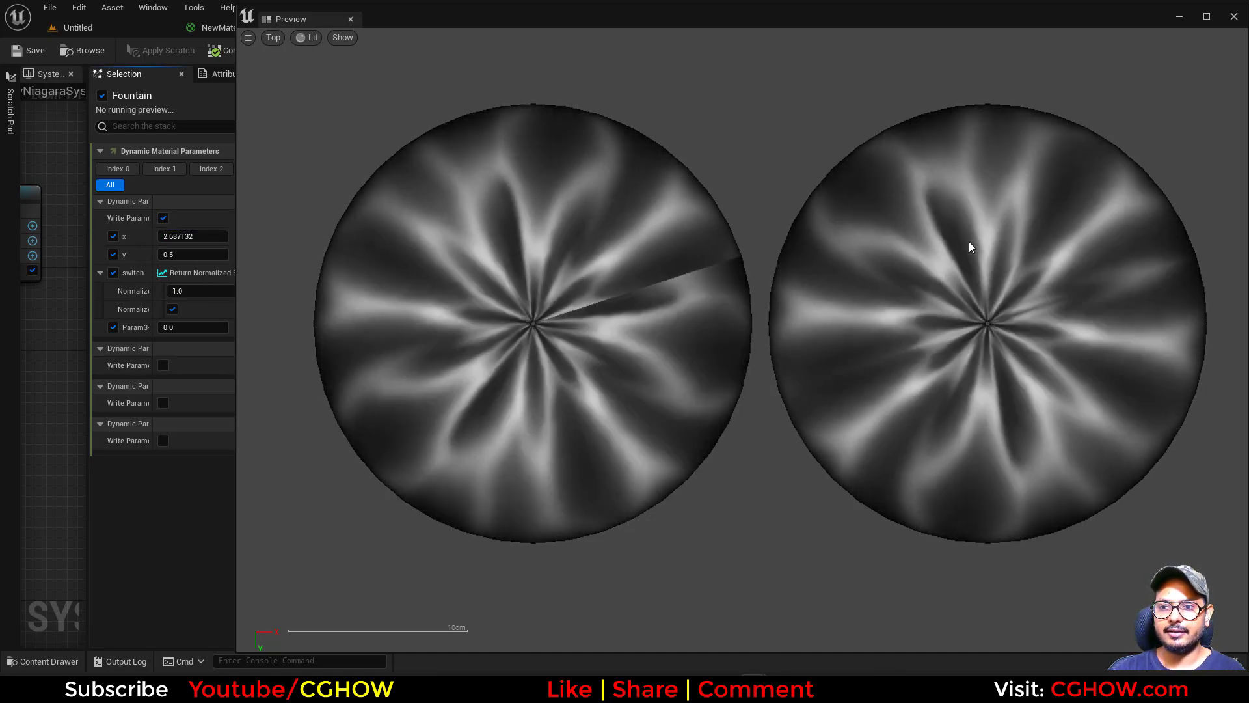
pyautogui.moveTo(184, 236)
pyautogui.mouseDown()
pyautogui.moveTo(166, 236)
pyautogui.moveTo(187, 236)
pyautogui.mouseUp()
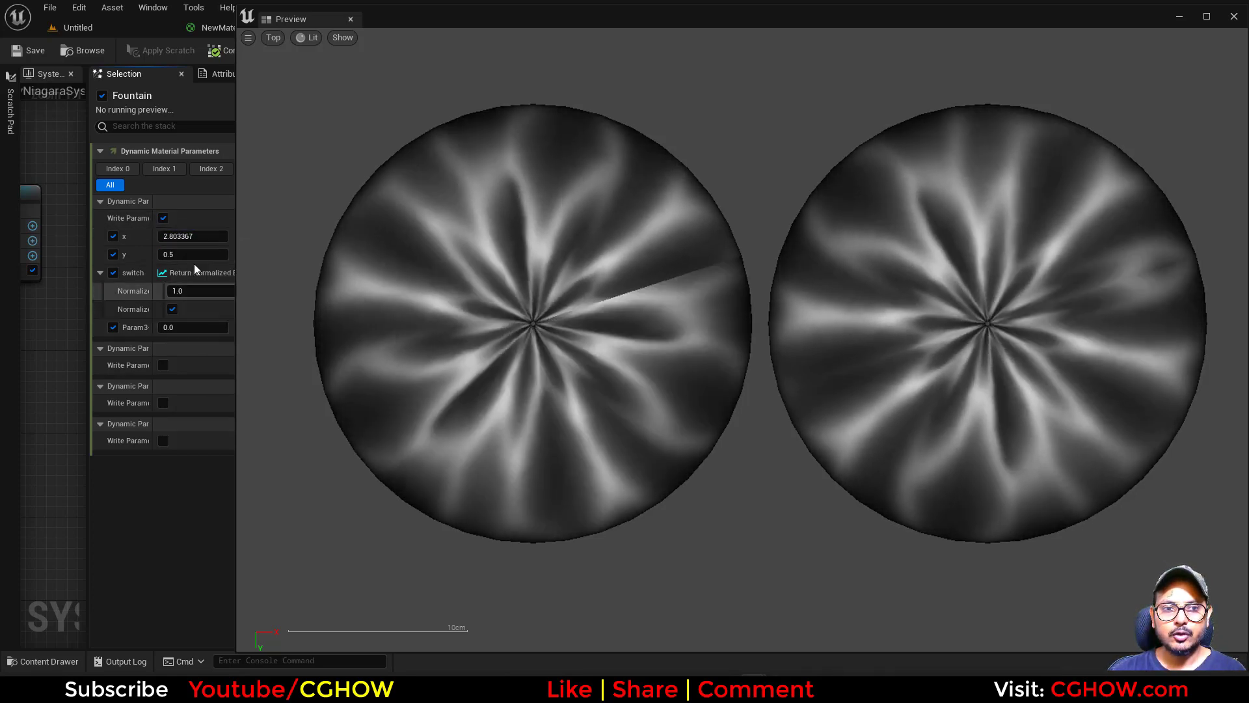
pyautogui.click(188, 236)
pyautogui.write('1')
pyautogui.press('Return')
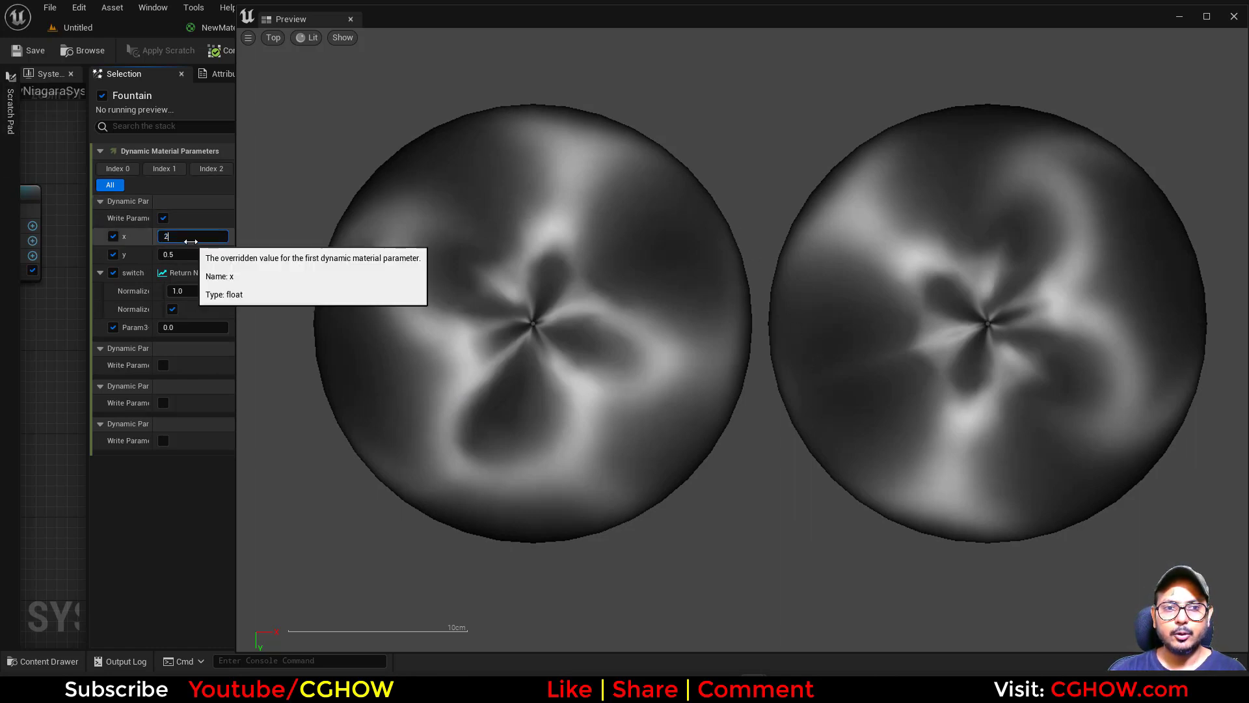
pyautogui.write('2')
pyautogui.press('Return')
pyautogui.write('3')
pyautogui.press('Return')
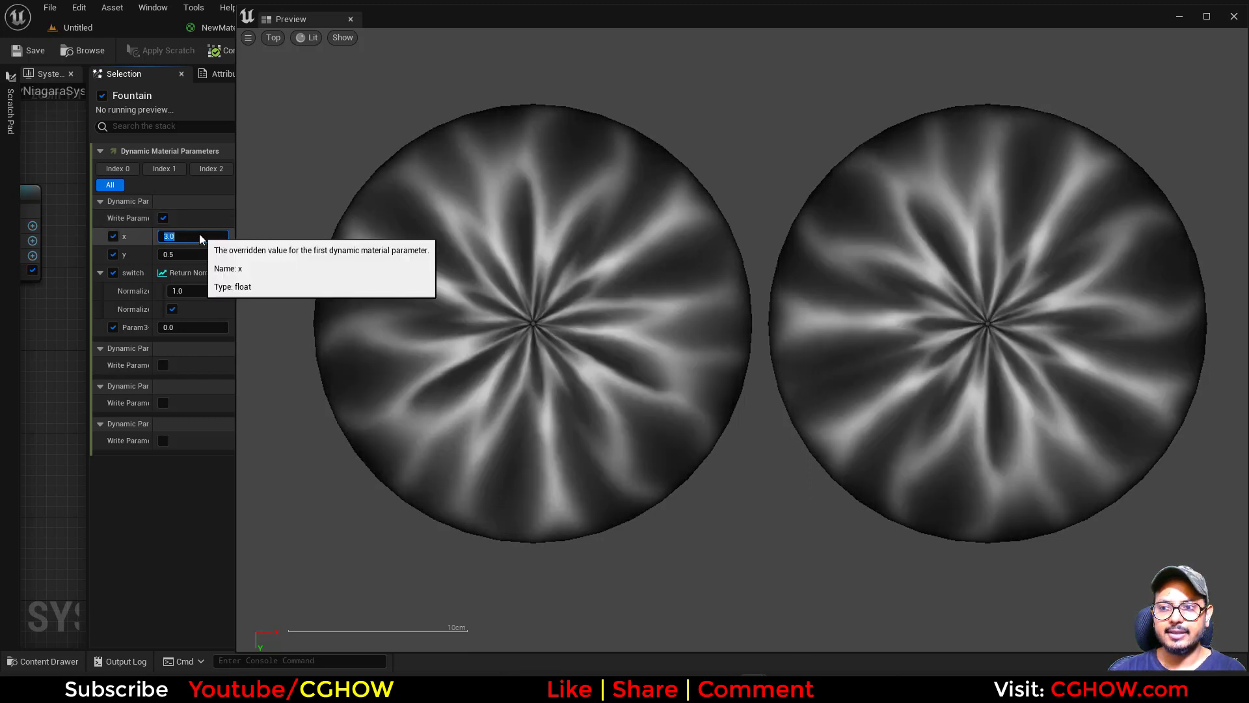
pyautogui.write('5')
pyautogui.press('Return')
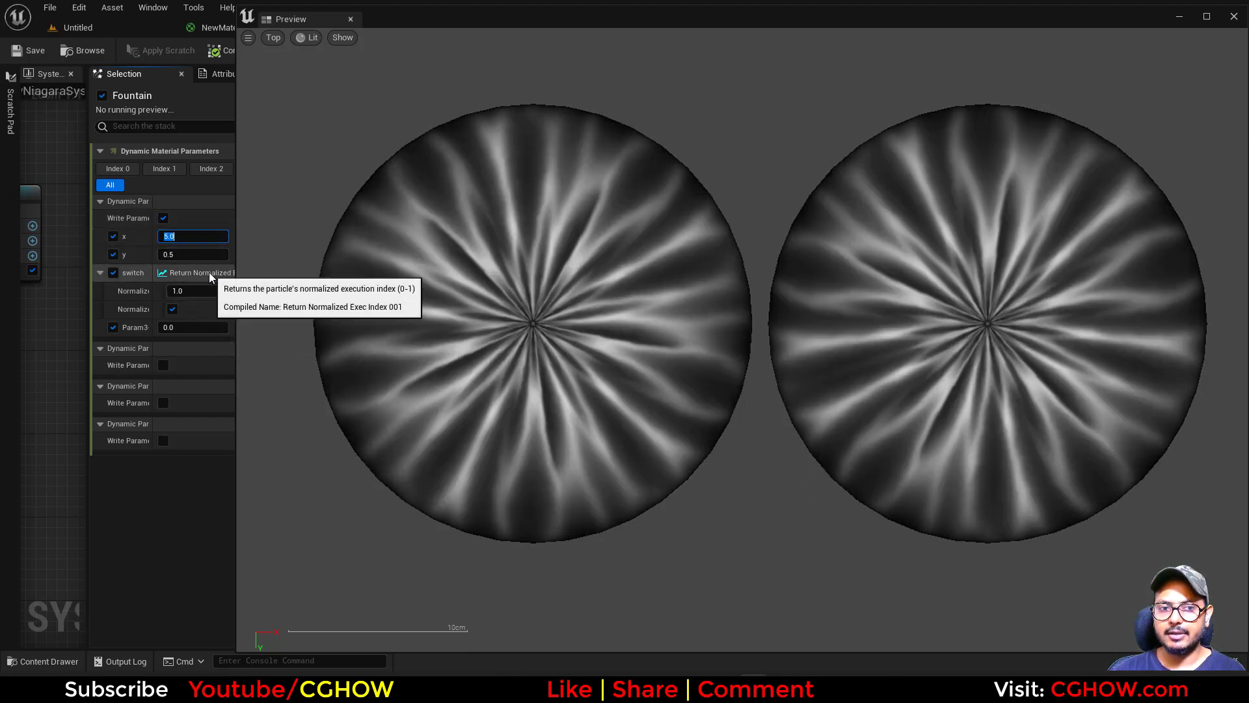
# Try 0.5 for the dynamic material parameter x and settle on 1.5.
pyautogui.write('0.5')
pyautogui.press('Return')
pyautogui.write('1.5')
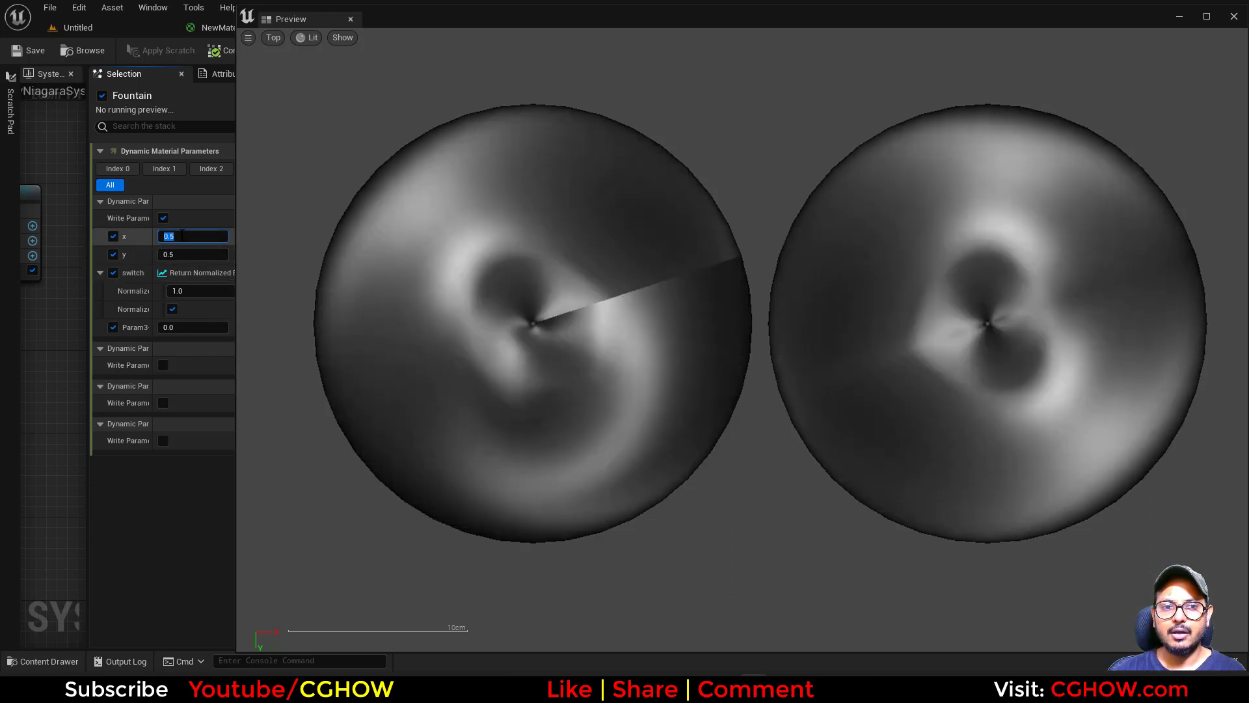
pyautogui.press('Return')
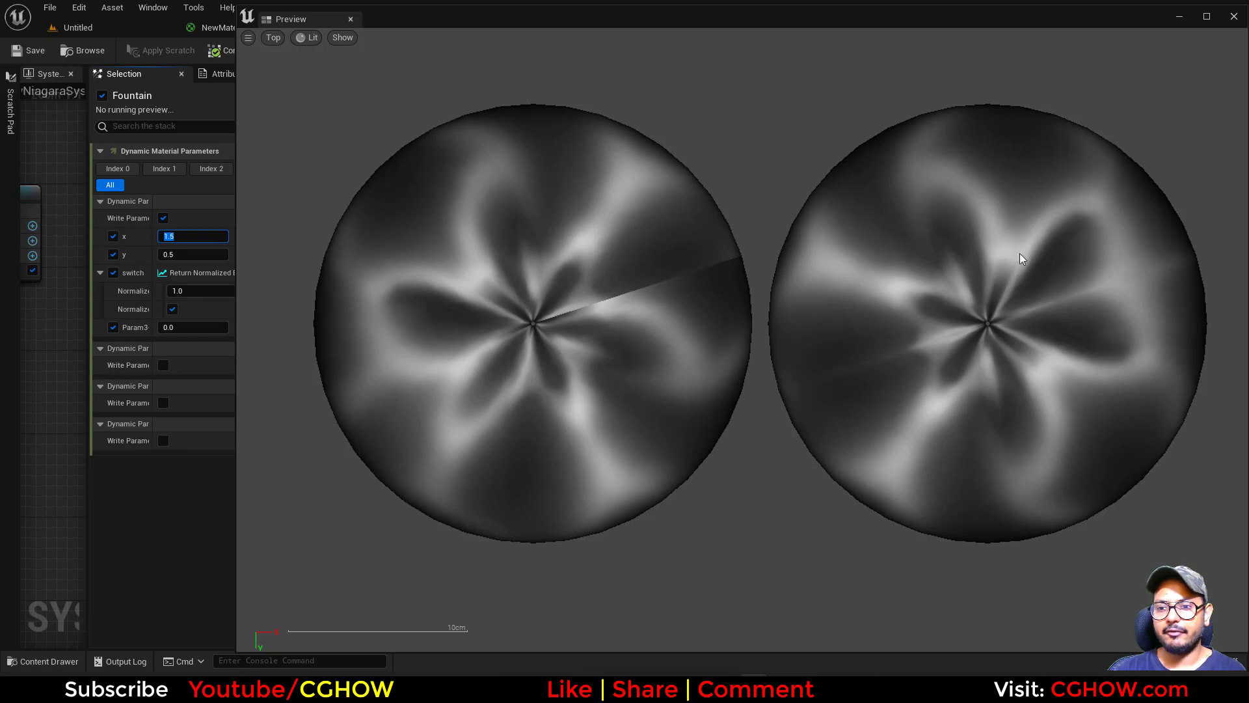
# Dock the preview window back into the Niagara editor and save the modified material instance and Niagara system.
pyautogui.moveTo(299, 20); pyautogui.dragTo(861, 137)
pyautogui.moveTo(744, 95); pyautogui.dragTo(744, 97)
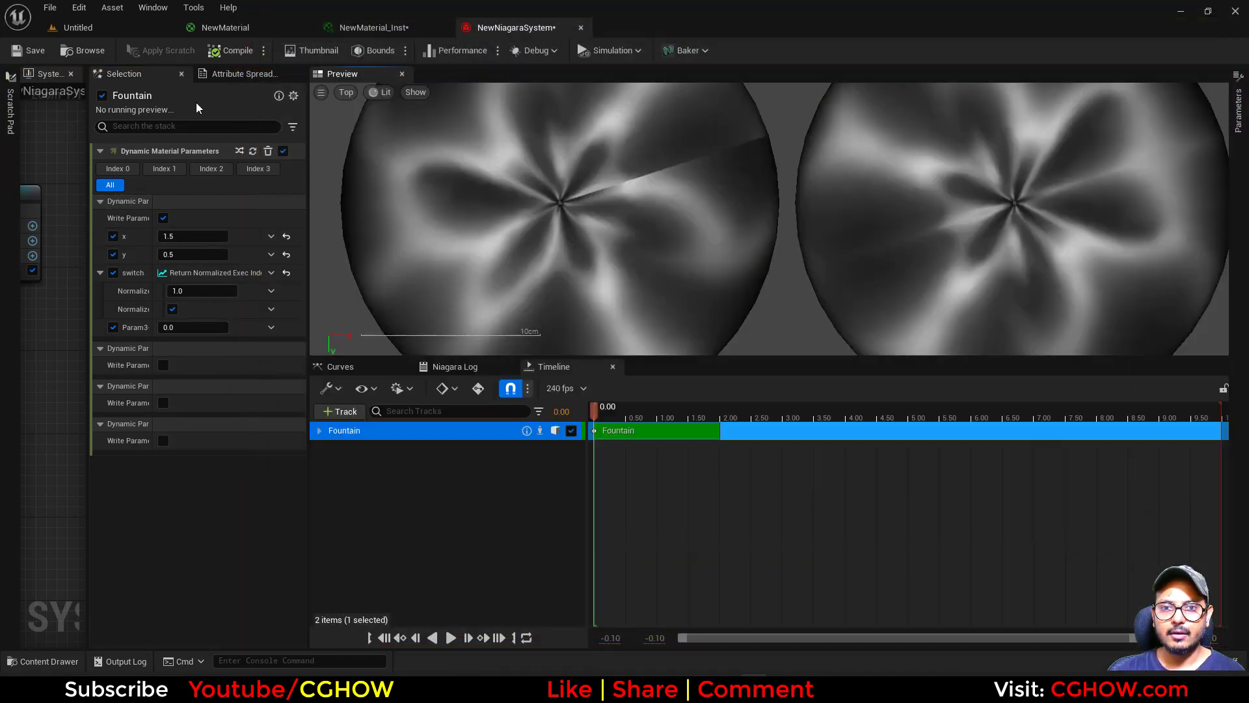
pyautogui.click(133, 29)
pyautogui.click(133, 440)
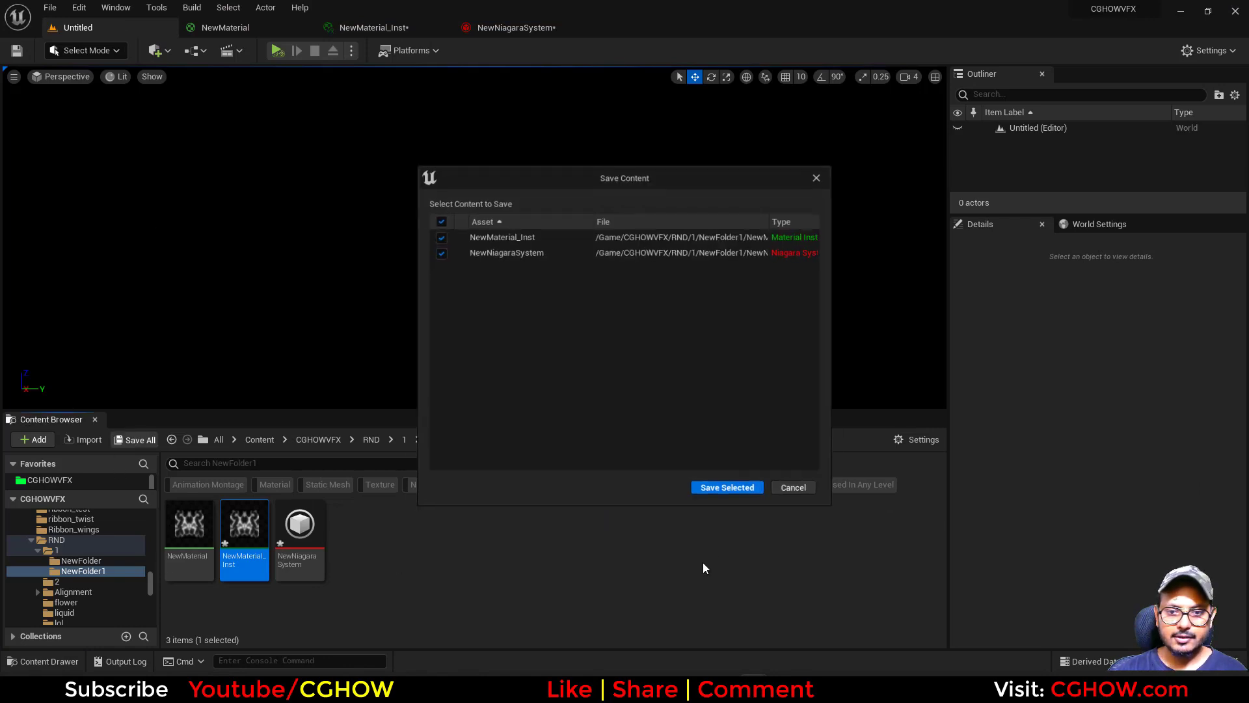
pyautogui.click(722, 488)
# Create a folder named NewFolder inside NewFolder1 and open it.
pyautogui.rightClick(410, 577)
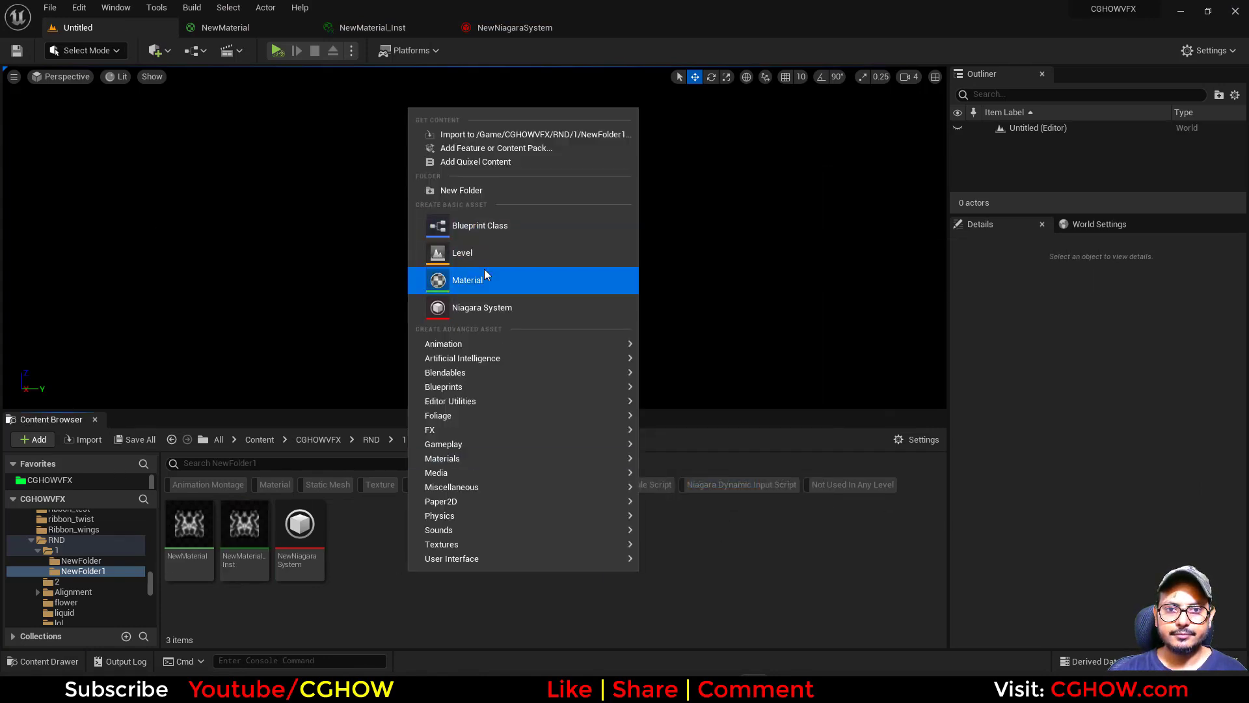
pyautogui.click(484, 190)
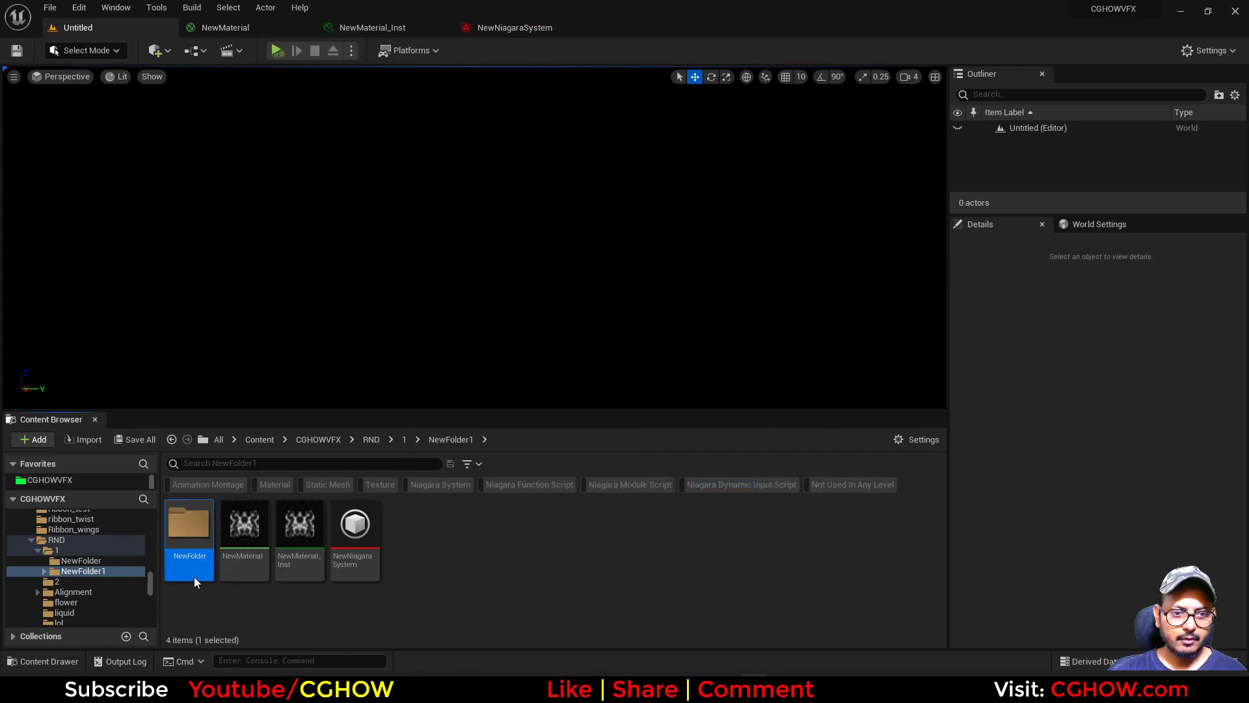
pyautogui.doubleClick(189, 540)
# Close the open editors for the Niagara system, the material instance and the material.
pyautogui.middleClick(505, 31)
pyautogui.middleClick(342, 34)
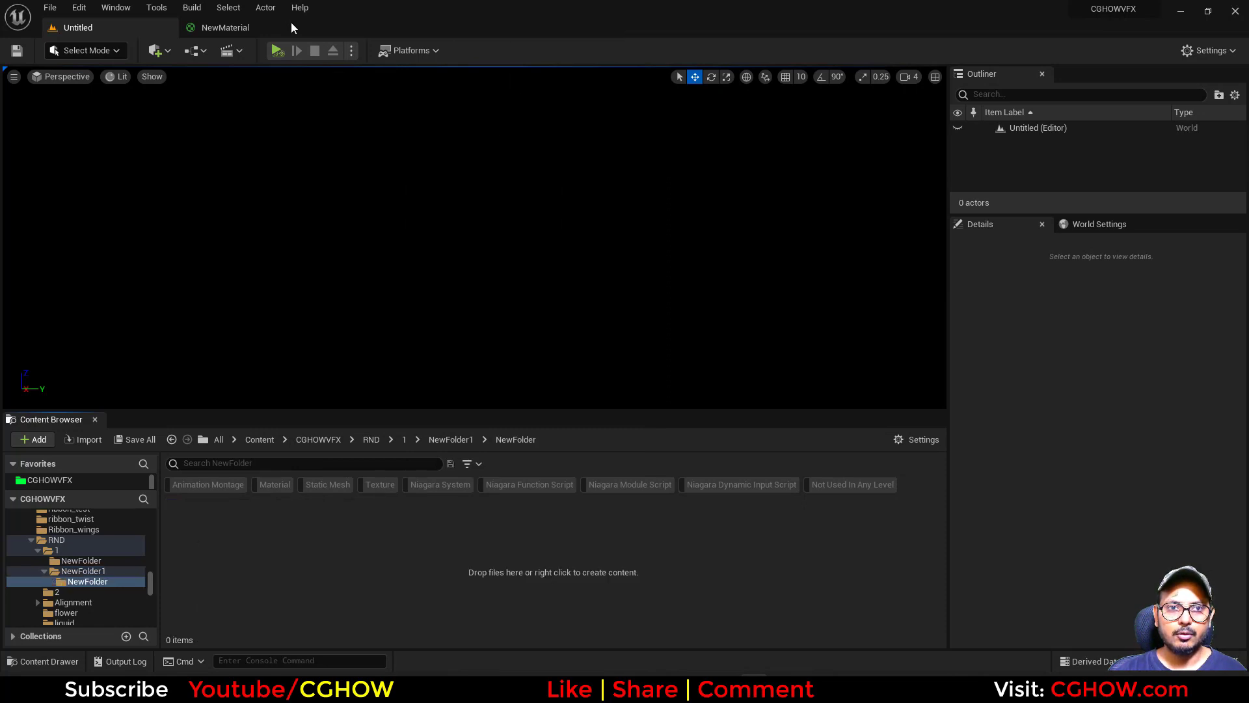
pyautogui.middleClick(237, 30)
# Create a material named NewMaterial in the empty folder and open it for editing.
pyautogui.rightClick(244, 634)
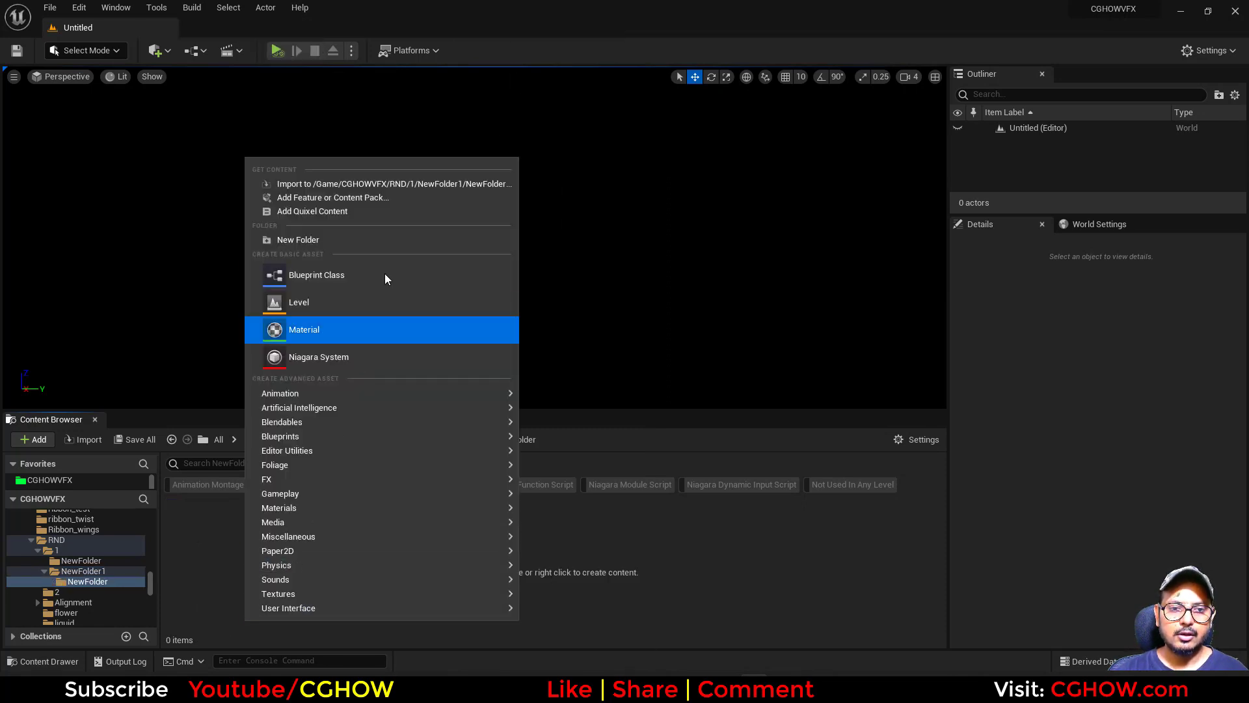
pyautogui.click(326, 334)
pyautogui.press('Return')
pyautogui.doubleClick(190, 530)
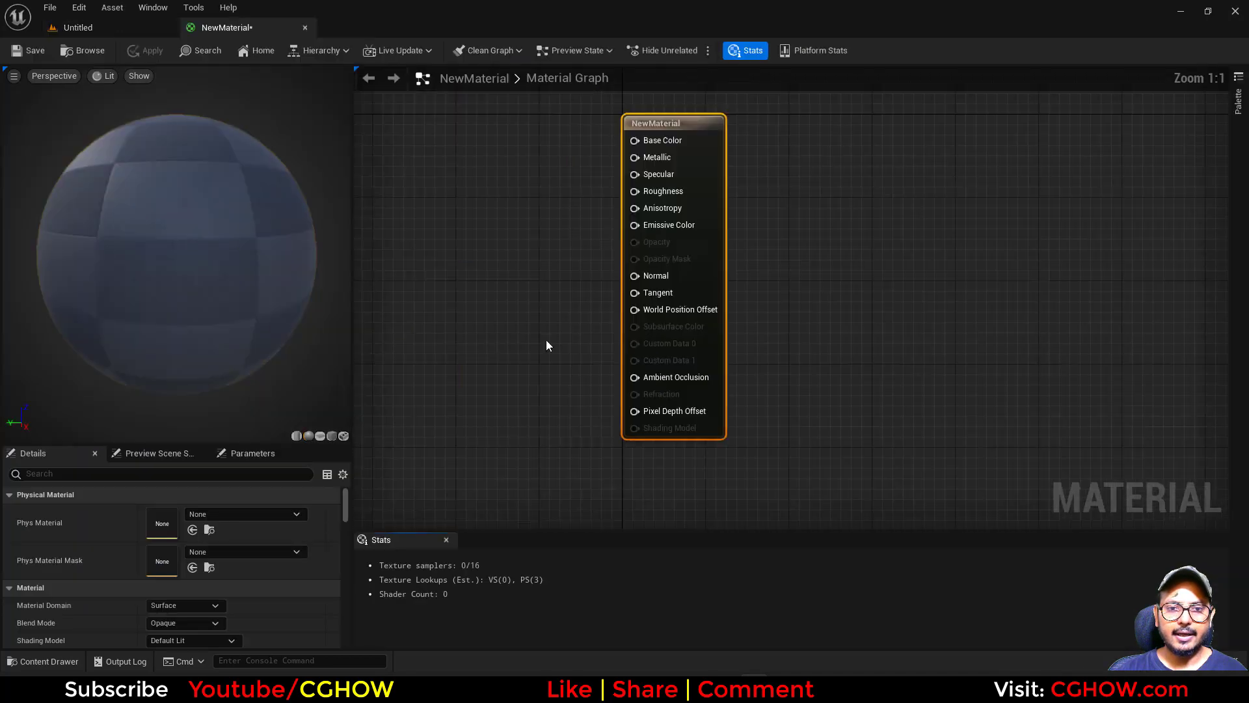
# Add a Texture Sample node to the material graph and assign it the T_Noise_Aura_Blur_01 texture.
pyautogui.click(538, 276)
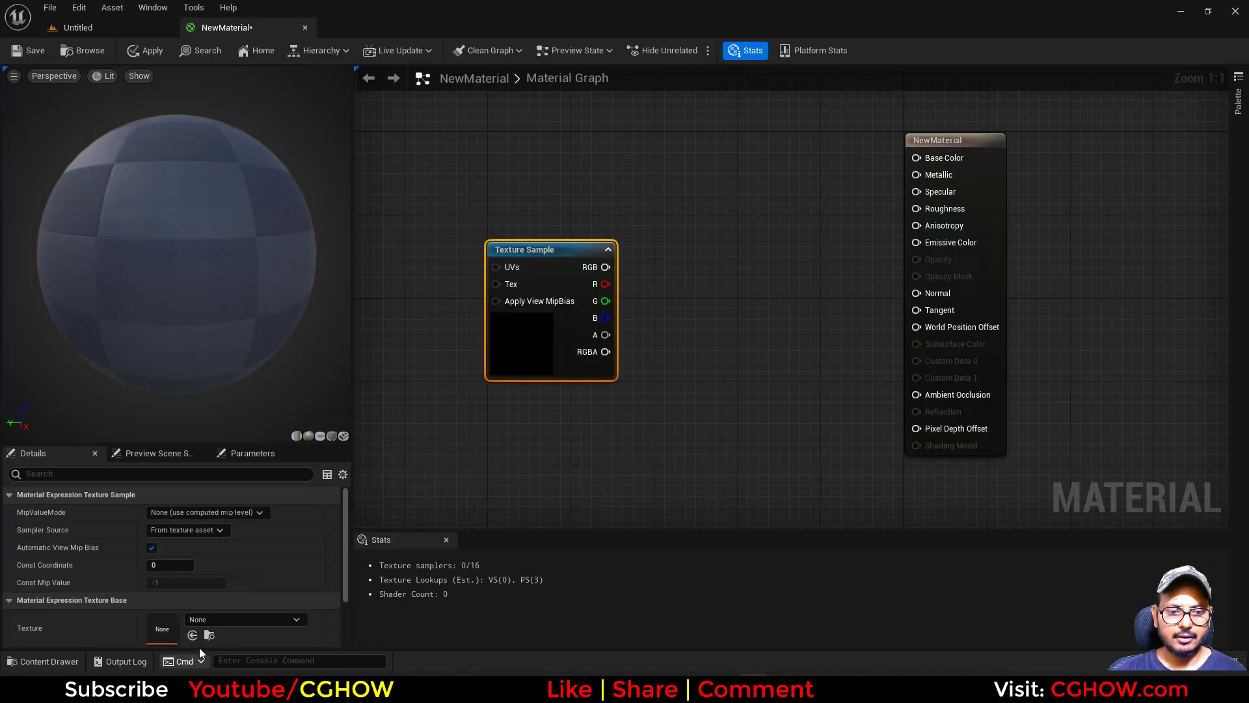
pyautogui.click(244, 619)
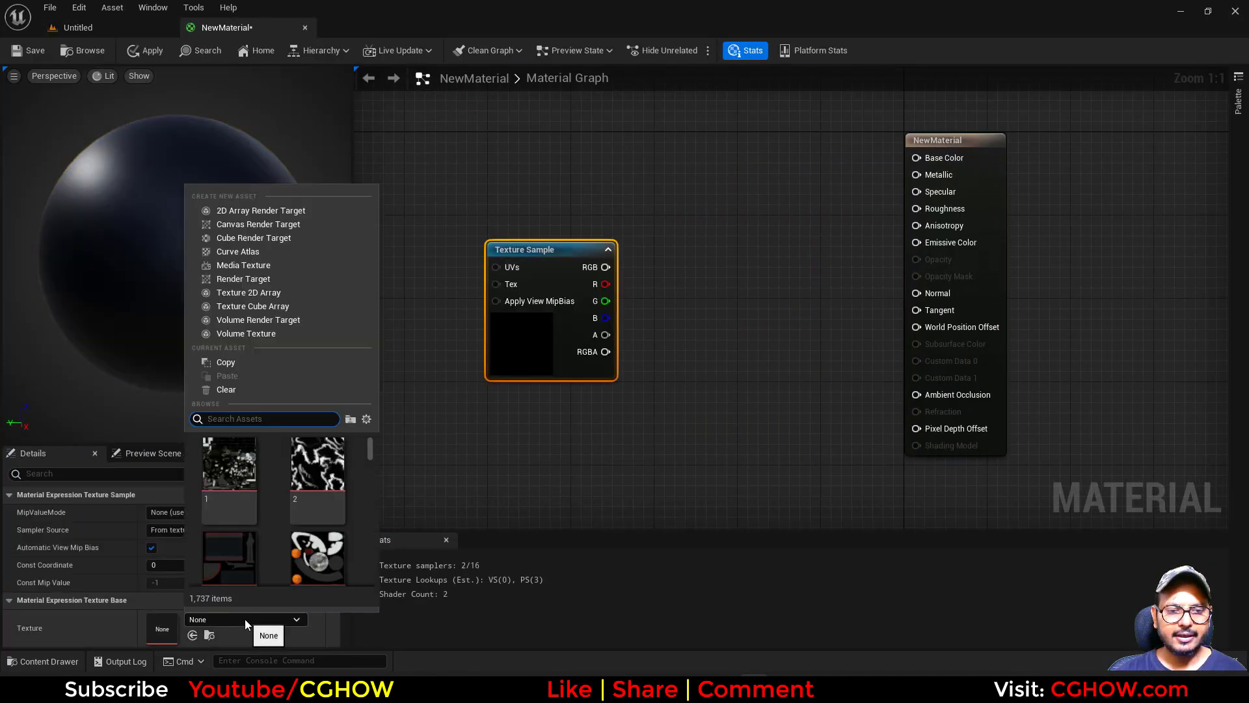
pyautogui.write('aura')
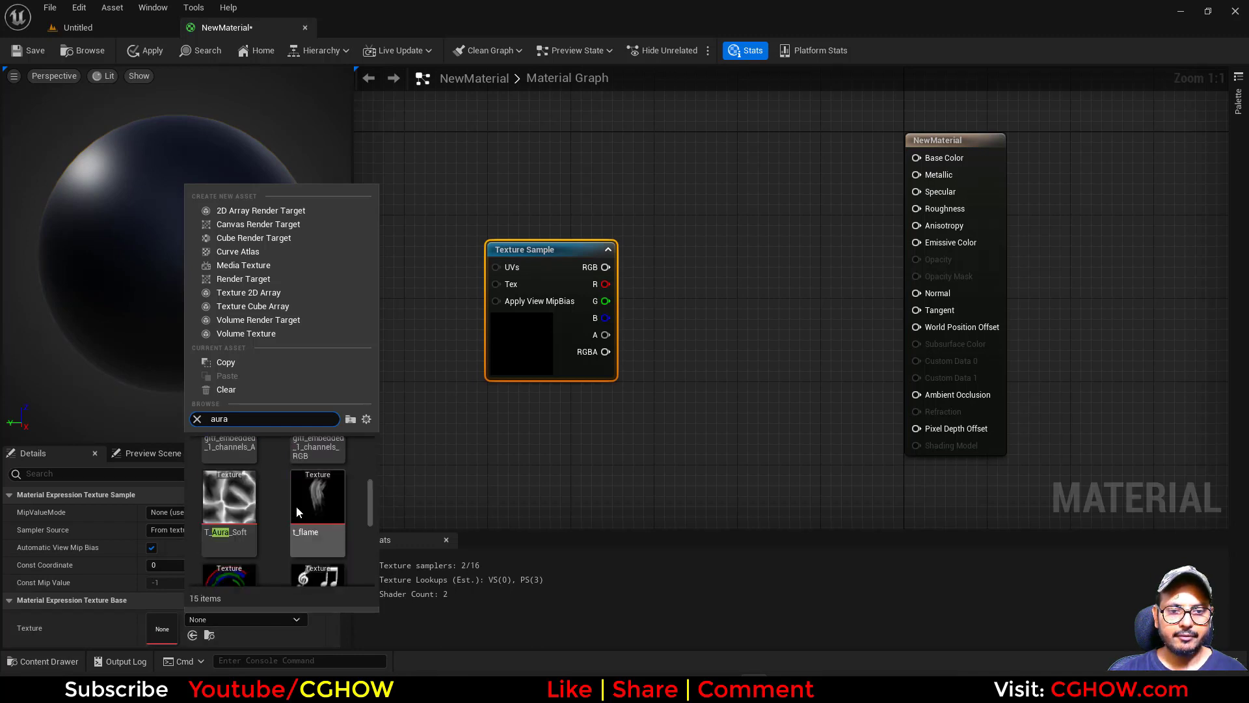
pyautogui.click(295, 507)
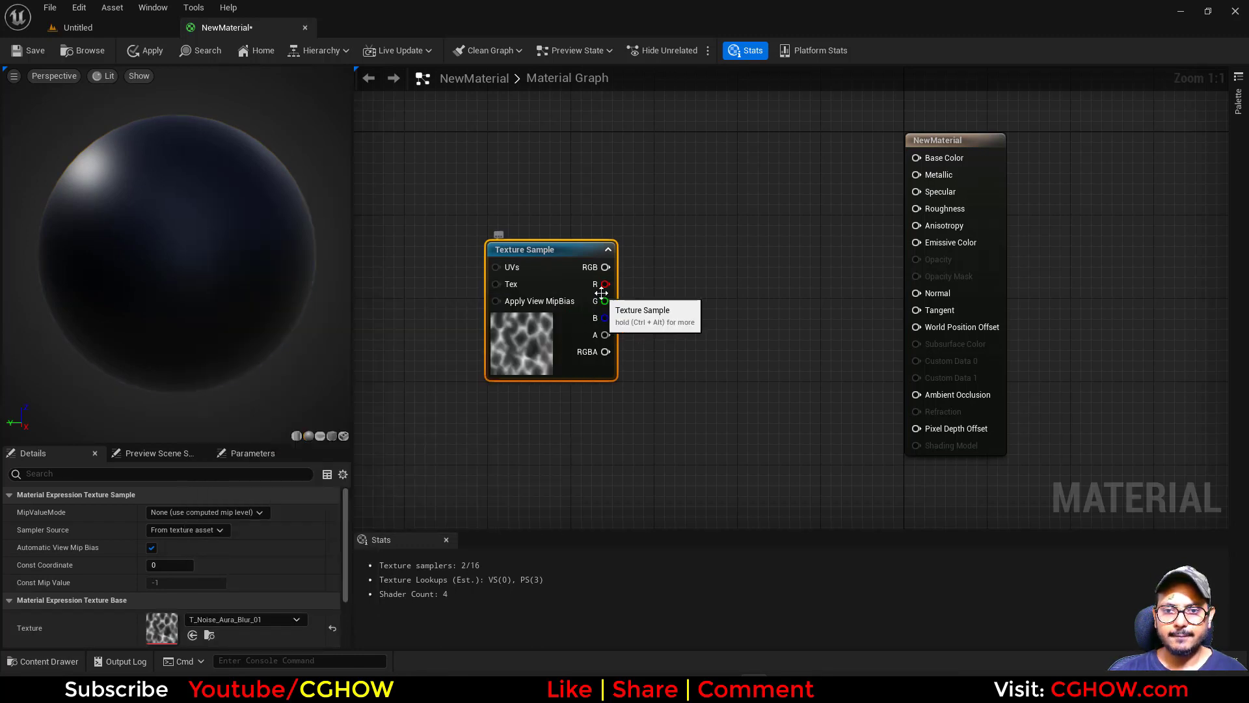
# Connect the texture's red channel to Emissive Color and preview the material on a plane.
pyautogui.moveTo(605, 284); pyautogui.dragTo(923, 243)
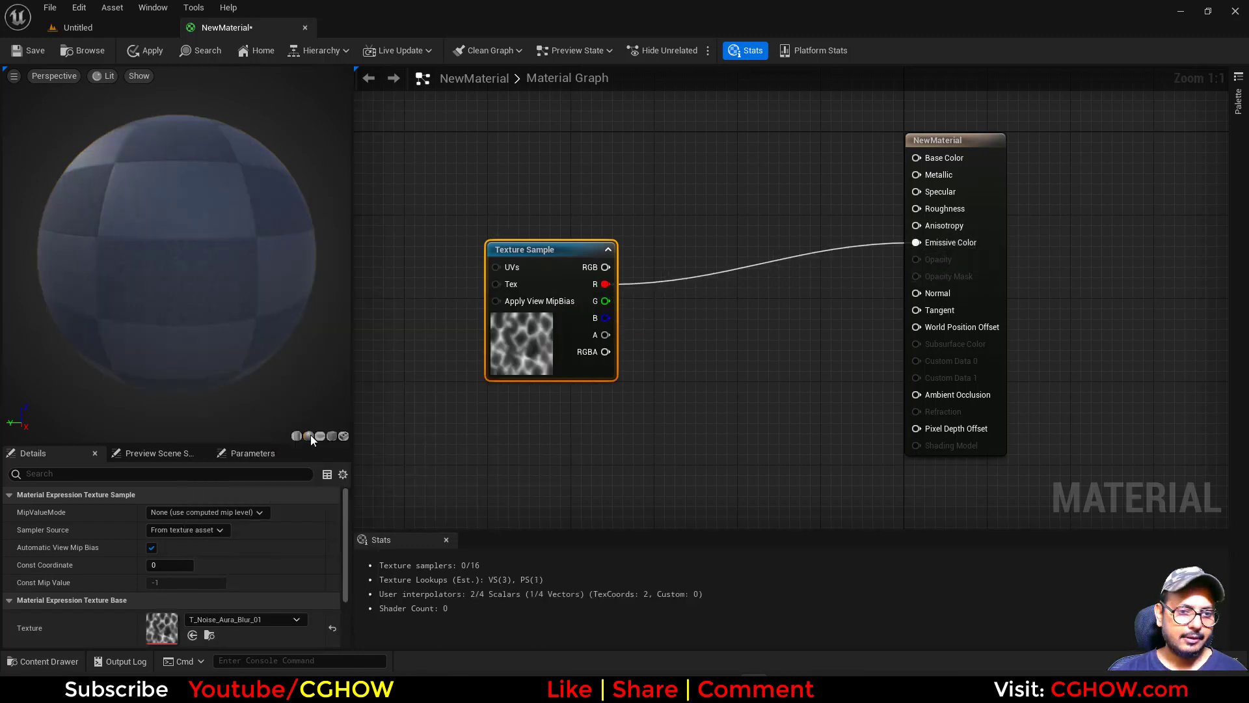
pyautogui.click(320, 436)
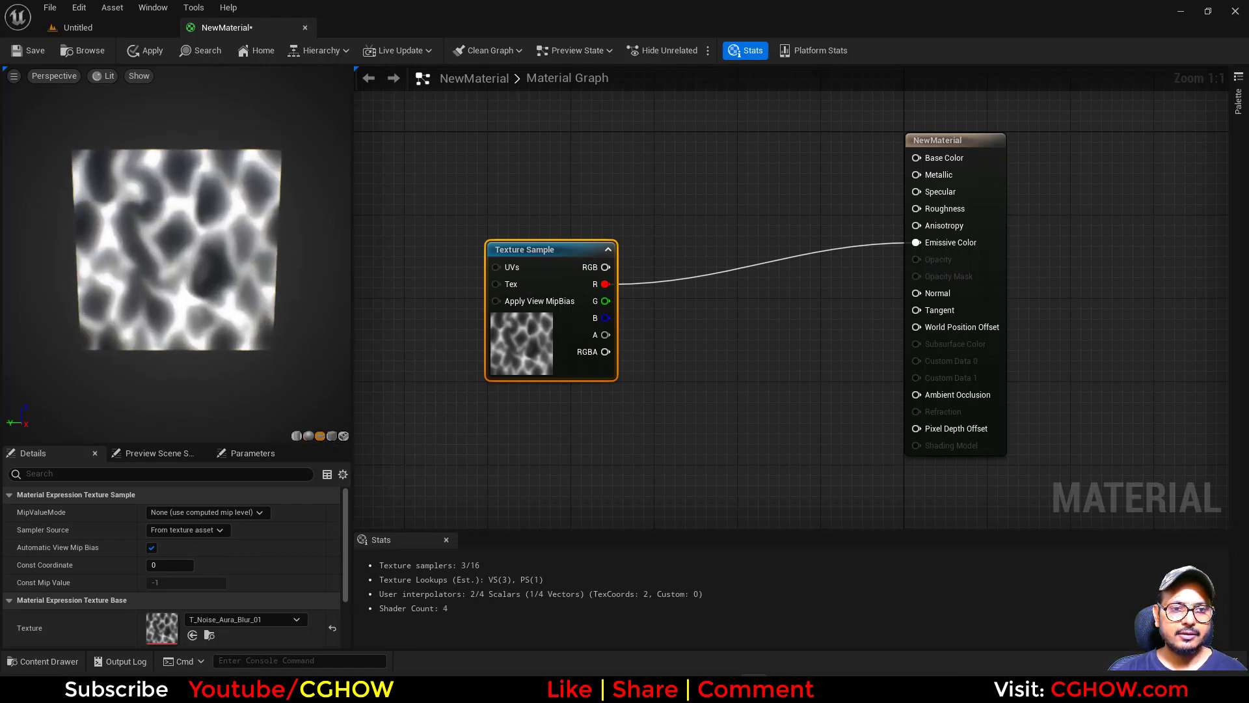
# Add a Texture Coordinate node and connect it to the Texture Sample's UVs input.
pyautogui.moveTo(528, 403); pyautogui.dragTo(530, 445, button='right')
pyautogui.moveTo(552, 410); pyautogui.dragTo(627, 389)
pyautogui.moveTo(508, 384); pyautogui.dragTo(551, 439, button='right')
pyautogui.moveTo(648, 425); pyautogui.dragTo(709, 416)
pyautogui.moveTo(599, 404); pyautogui.dragTo(543, 395, button='right')
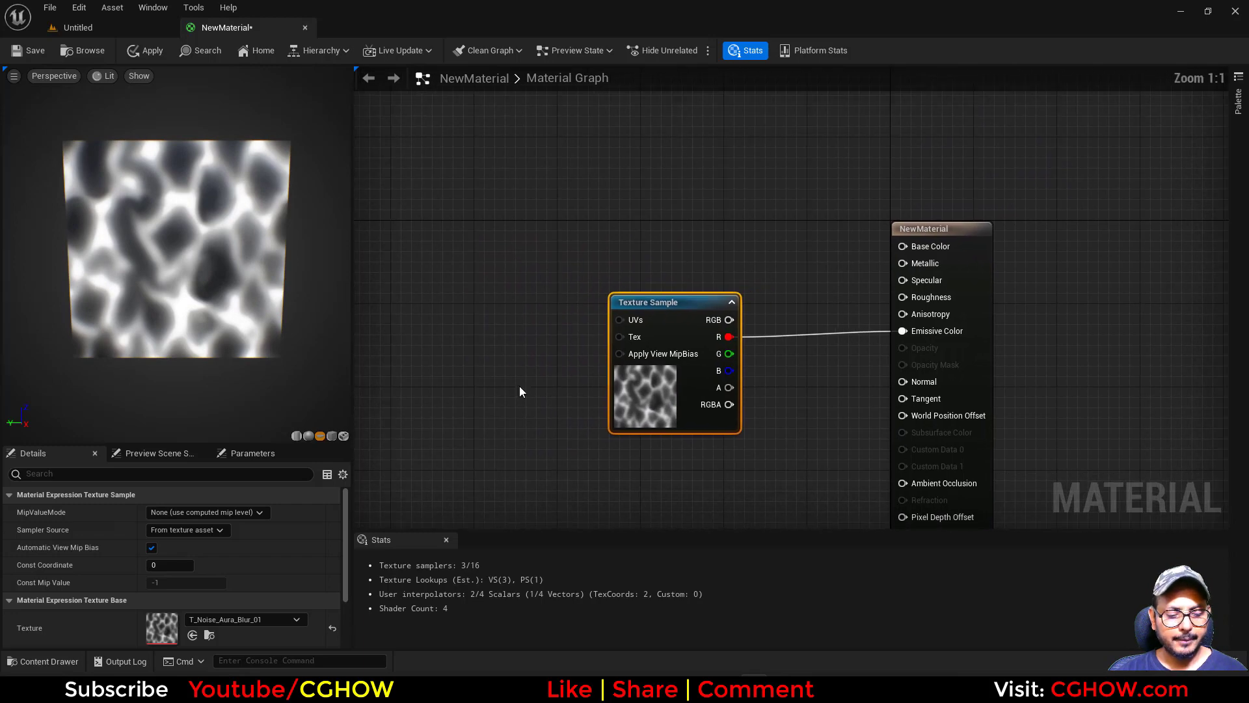
pyautogui.click(428, 295)
pyautogui.moveTo(488, 319); pyautogui.dragTo(642, 327)
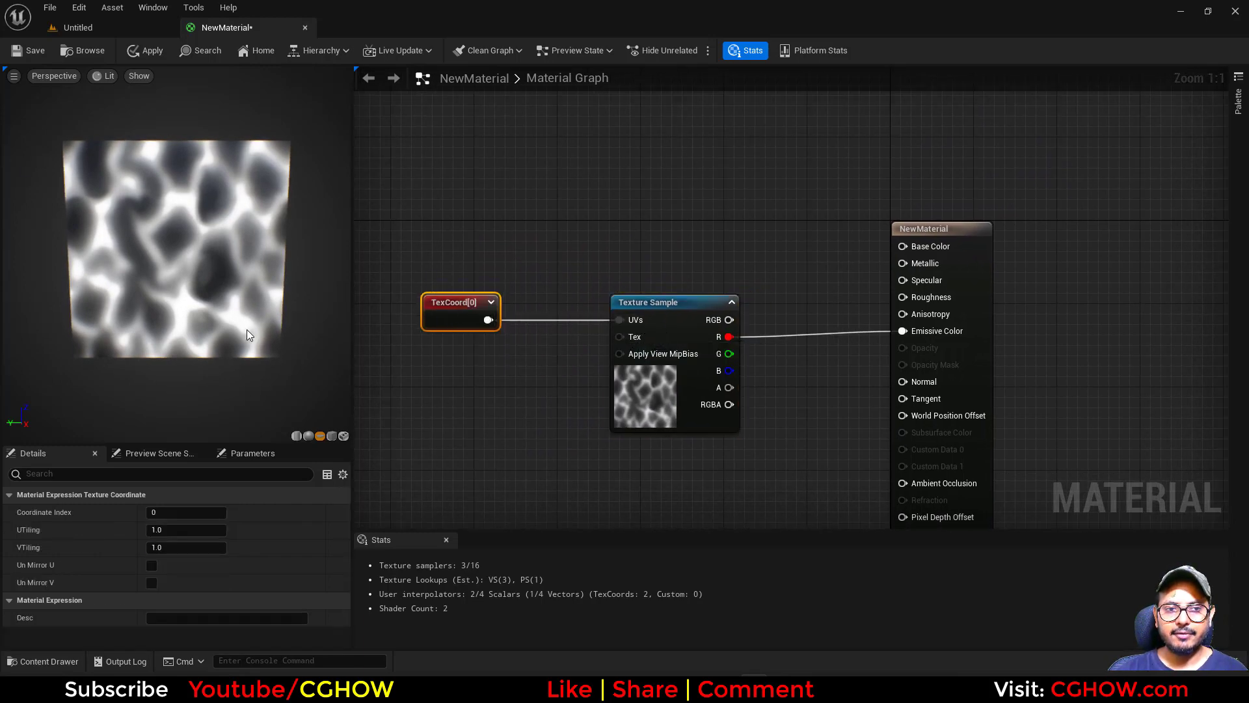
# Set the texture coordinate's UTiling and VTiling to 5.
pyautogui.moveTo(175, 293); pyautogui.dragTo(208, 312)
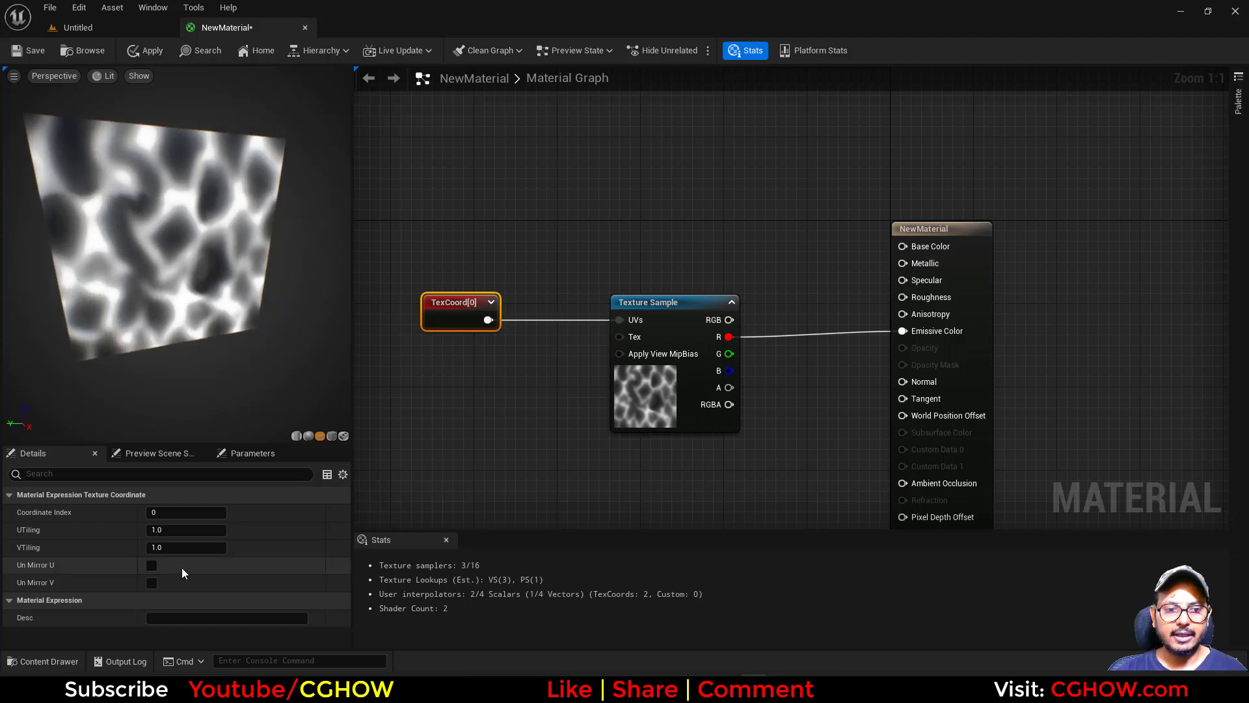
pyautogui.click(158, 530)
pyautogui.write('5')
pyautogui.click(174, 546)
pyautogui.write('5')
pyautogui.press('Return')
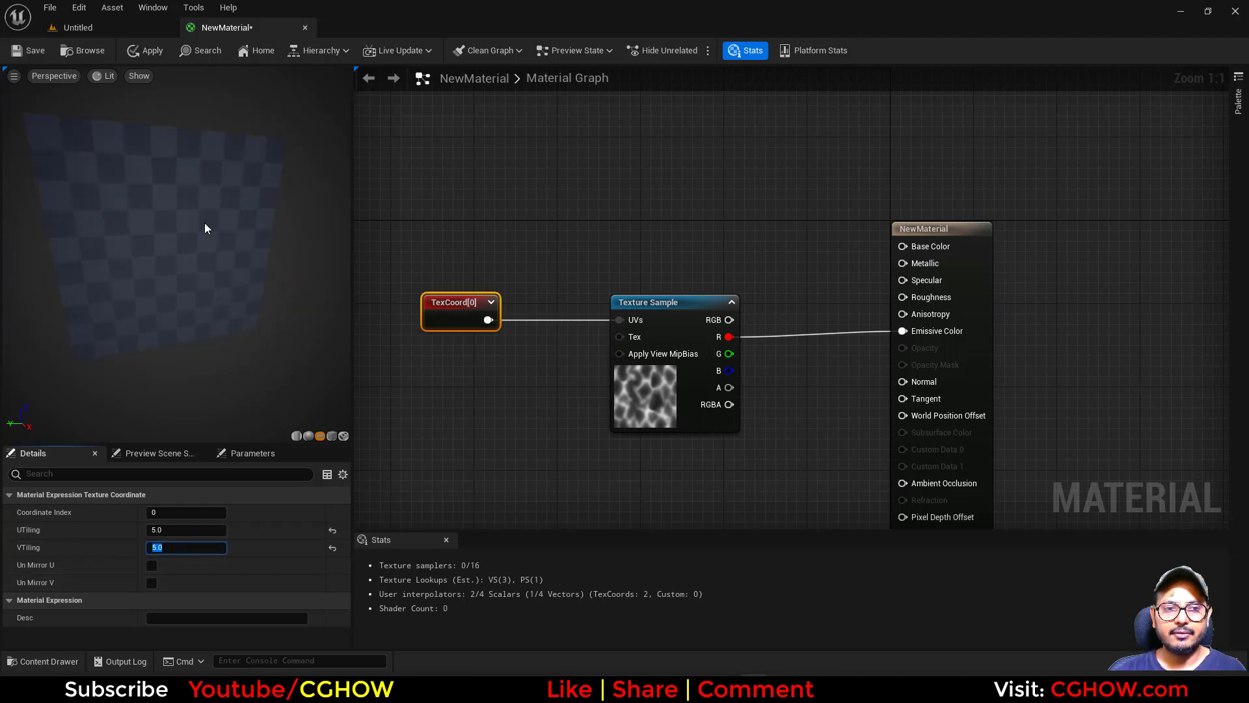
# Set the texture coordinate's UTiling and VTiling to 1.5 and inspect the tiling on the preview plane.
pyautogui.click(175, 529)
pyautogui.write('1.5')
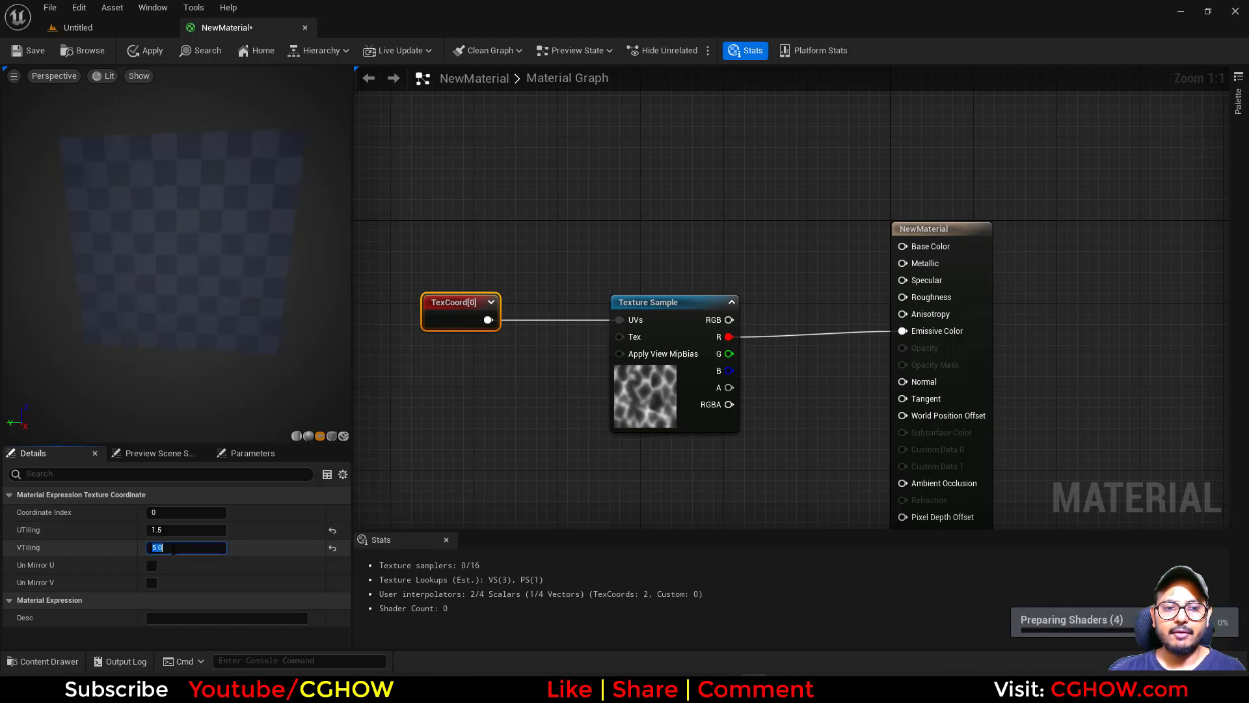
pyautogui.click(173, 547)
pyautogui.write('1.5')
pyautogui.press('Return')
pyautogui.moveTo(141, 216); pyautogui.dragTo(170, 205)
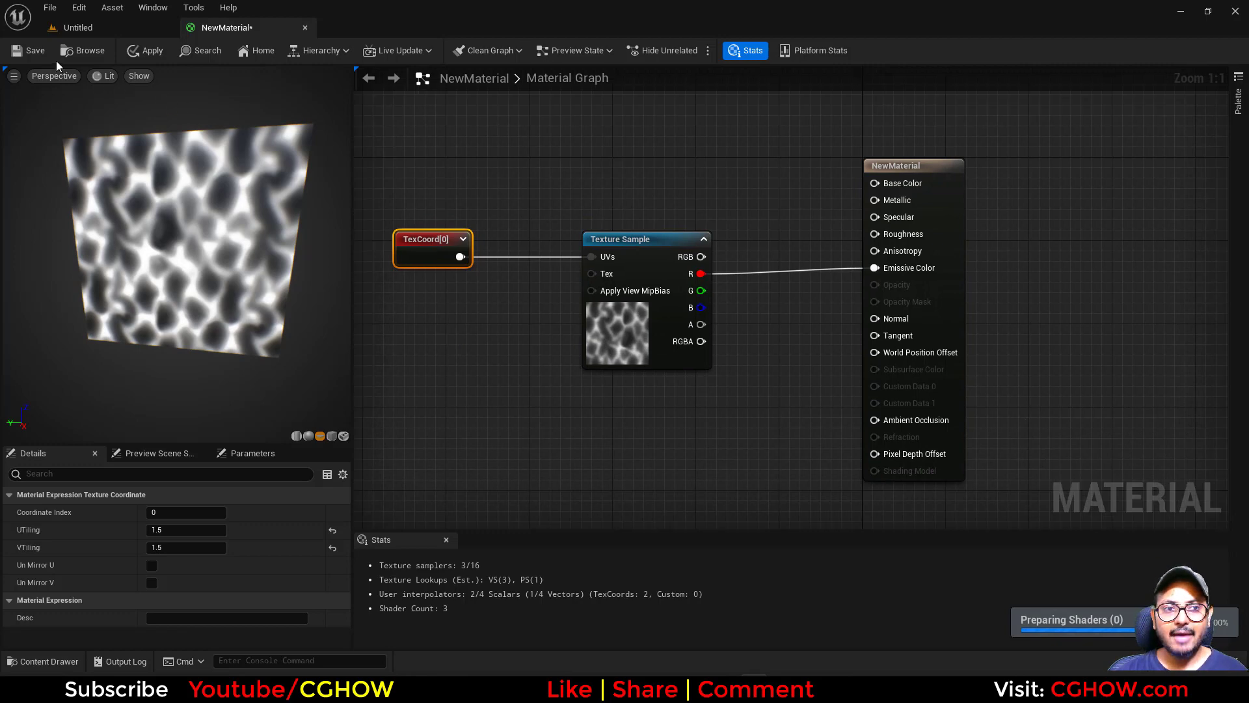
# Search the CGHOWVFX folder for "disk" and open the flat disk static mesh.
pyautogui.click(72, 27)
pyautogui.moveTo(149, 579); pyautogui.dragTo(123, 490)
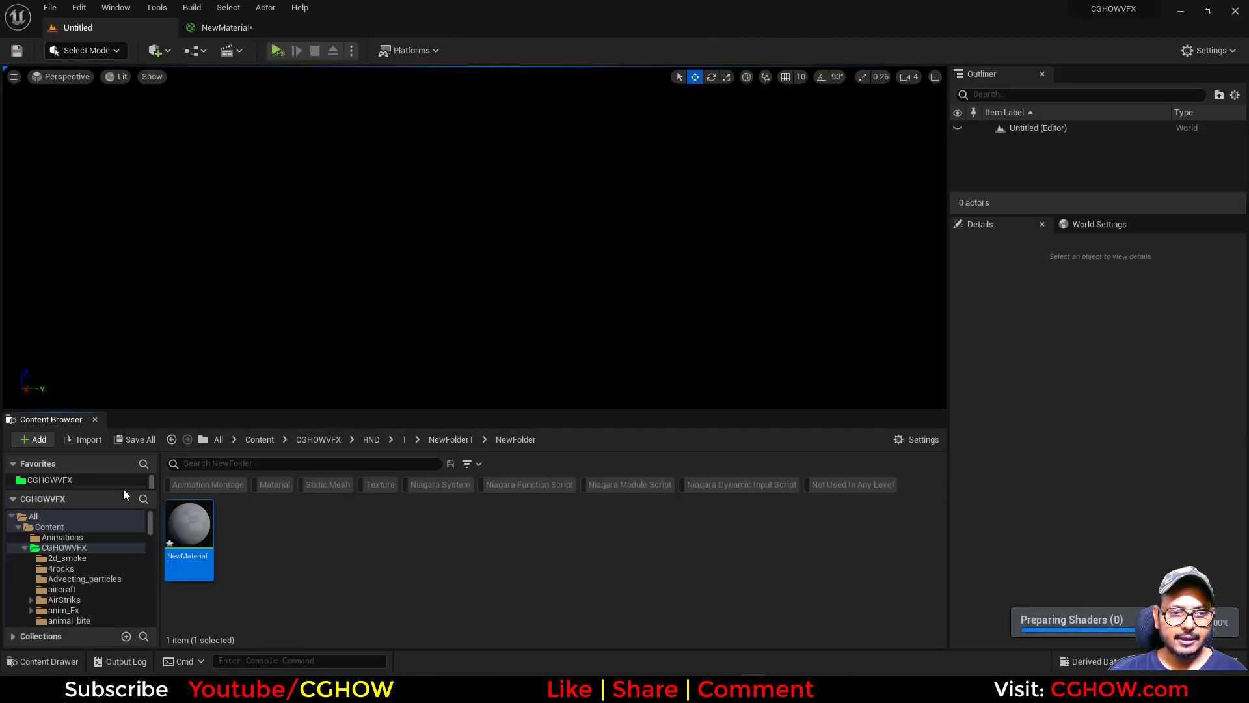
pyautogui.click(60, 547)
pyautogui.click(326, 463)
pyautogui.write('disk')
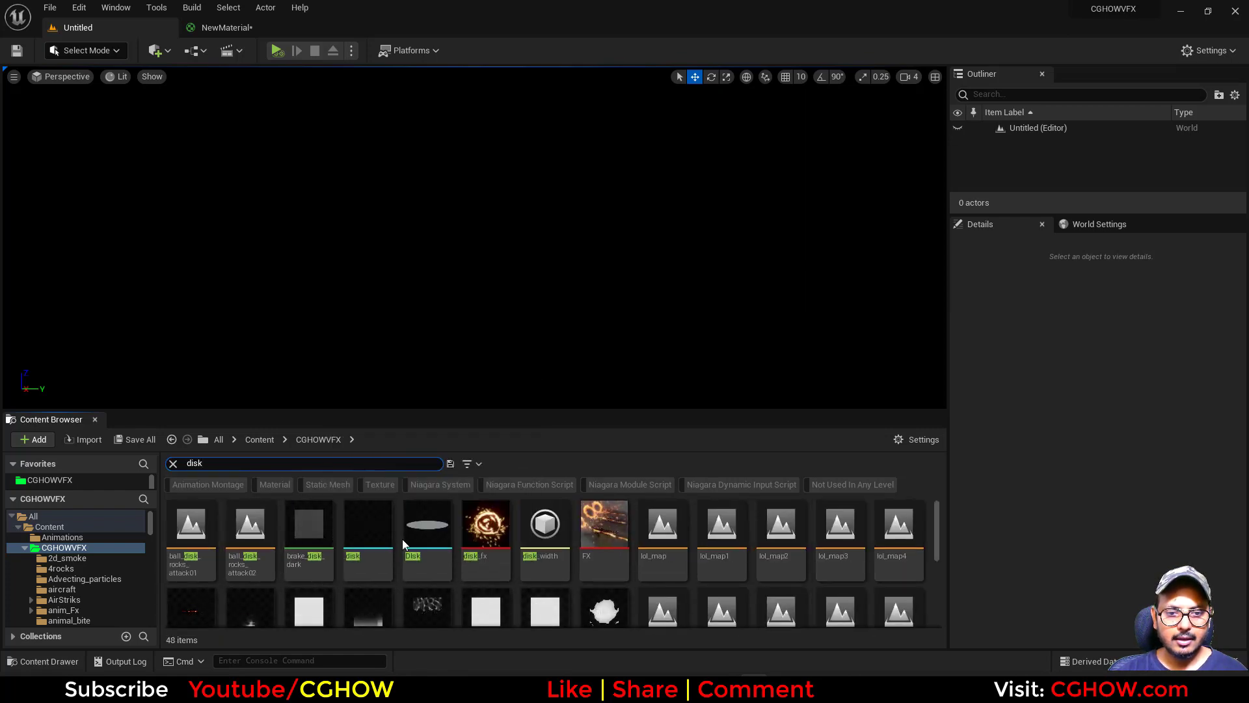
pyautogui.doubleClick(426, 531)
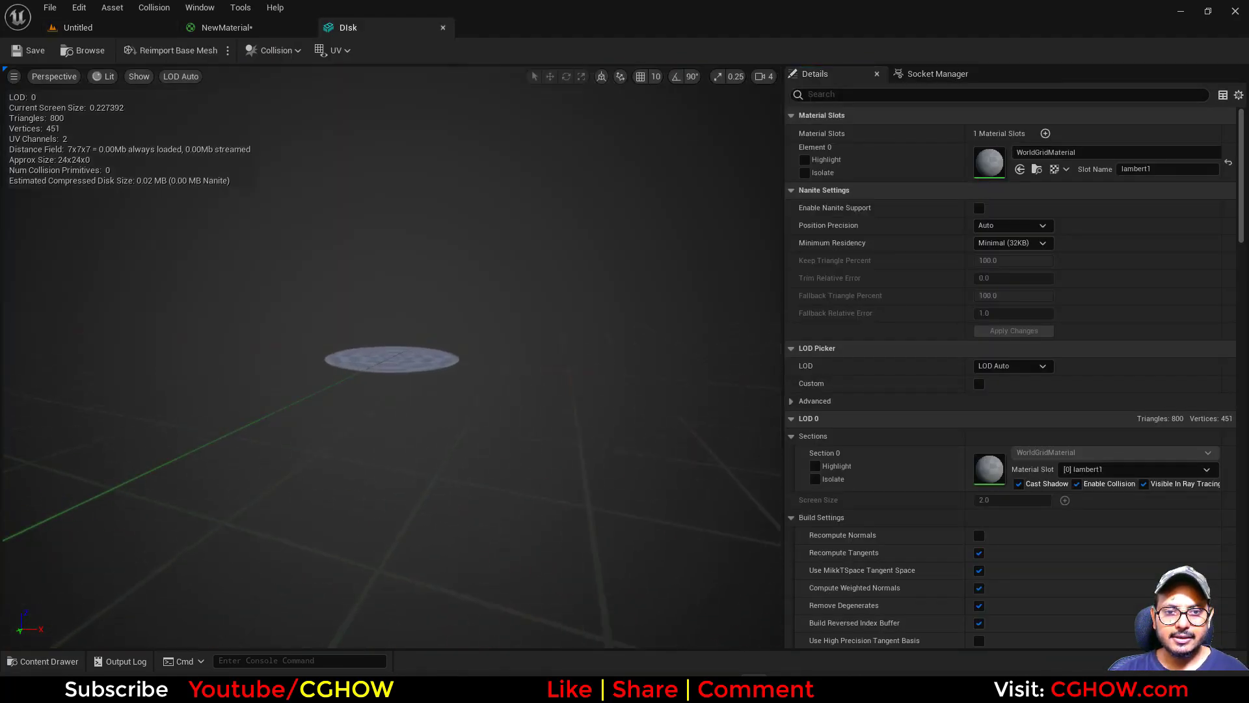
# Examine the disk mesh's UV layout in UV channel 0 and UV channel 1.
pyautogui.click(336, 51)
pyautogui.click(361, 95)
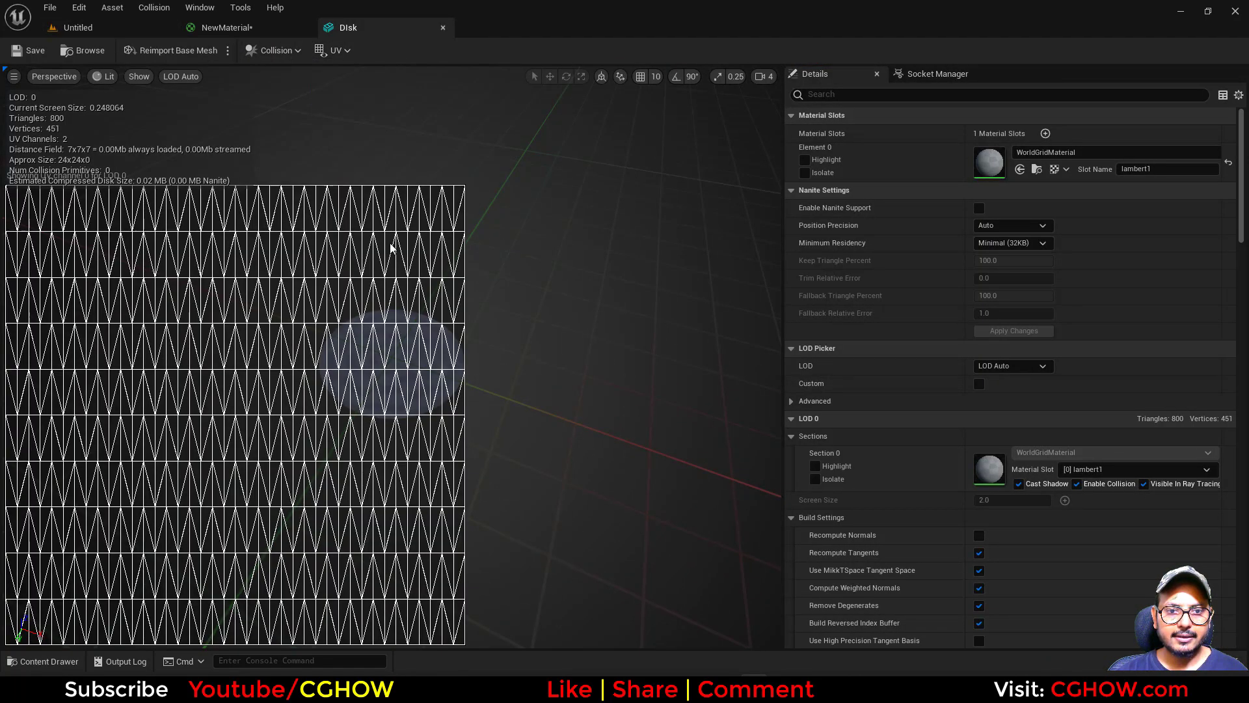
pyautogui.click(343, 50)
pyautogui.click(371, 106)
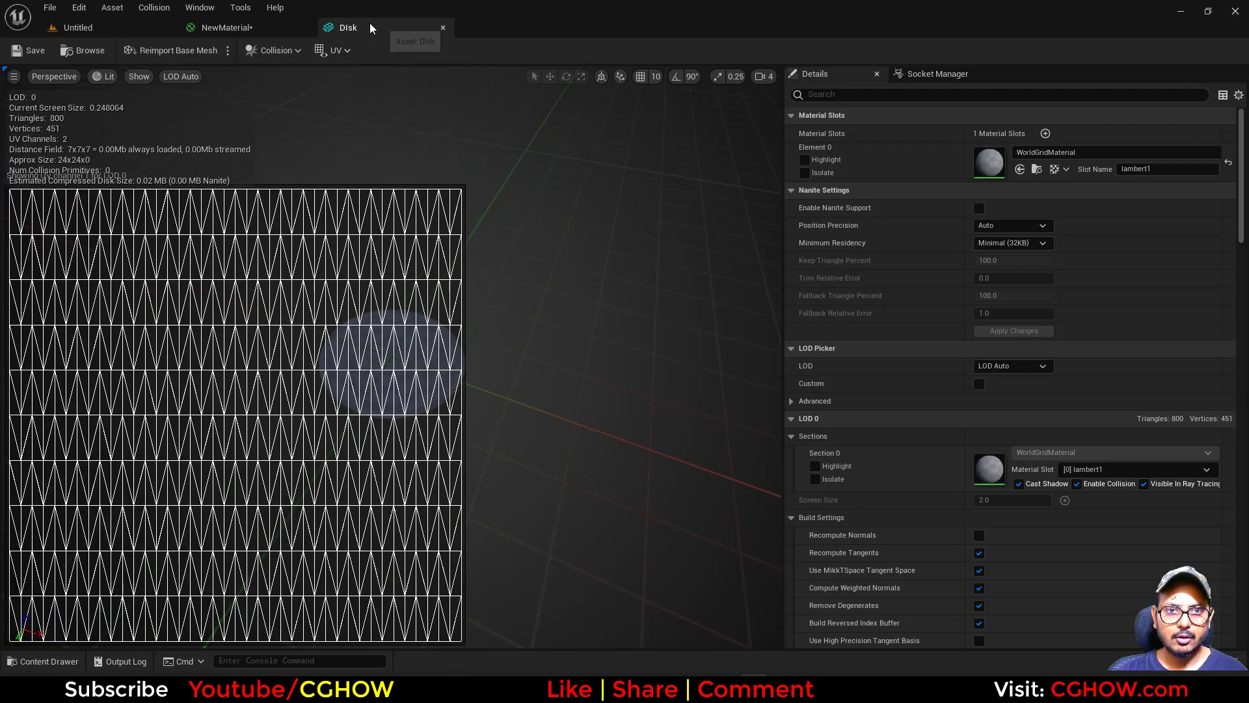
# Close the disk mesh editor and use the disk as the material's preview mesh.
pyautogui.click(443, 27)
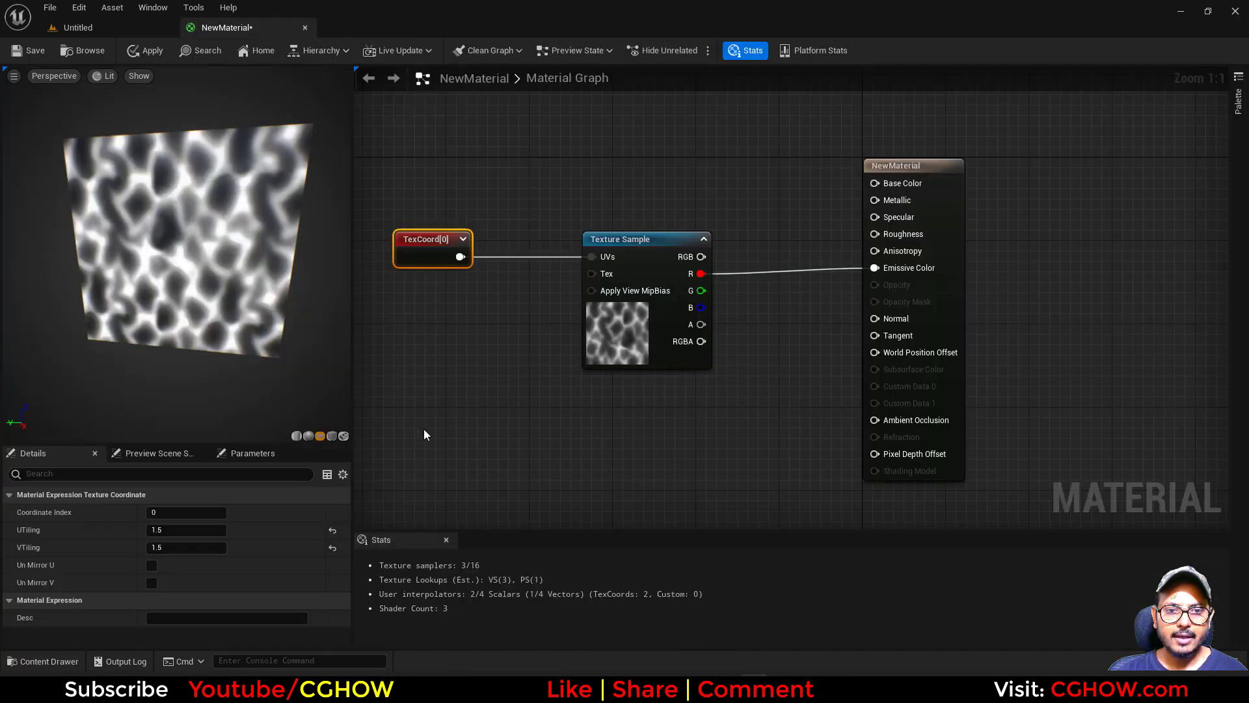
pyautogui.click(343, 435)
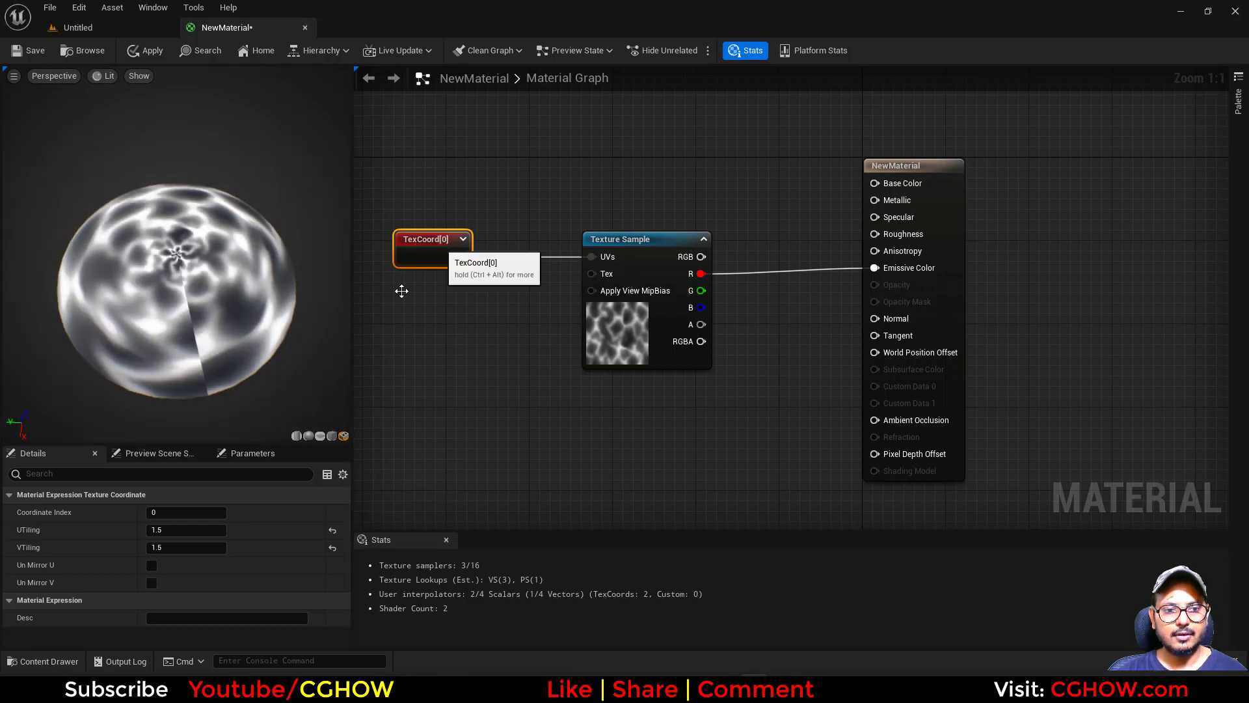
# Set the texture coordinate's UTiling to 1, try VTiling at 1, and settle VTiling on 0.5.
pyautogui.click(174, 529)
pyautogui.write('1')
pyautogui.press('Tab')
pyautogui.write('1')
pyautogui.press('Return')
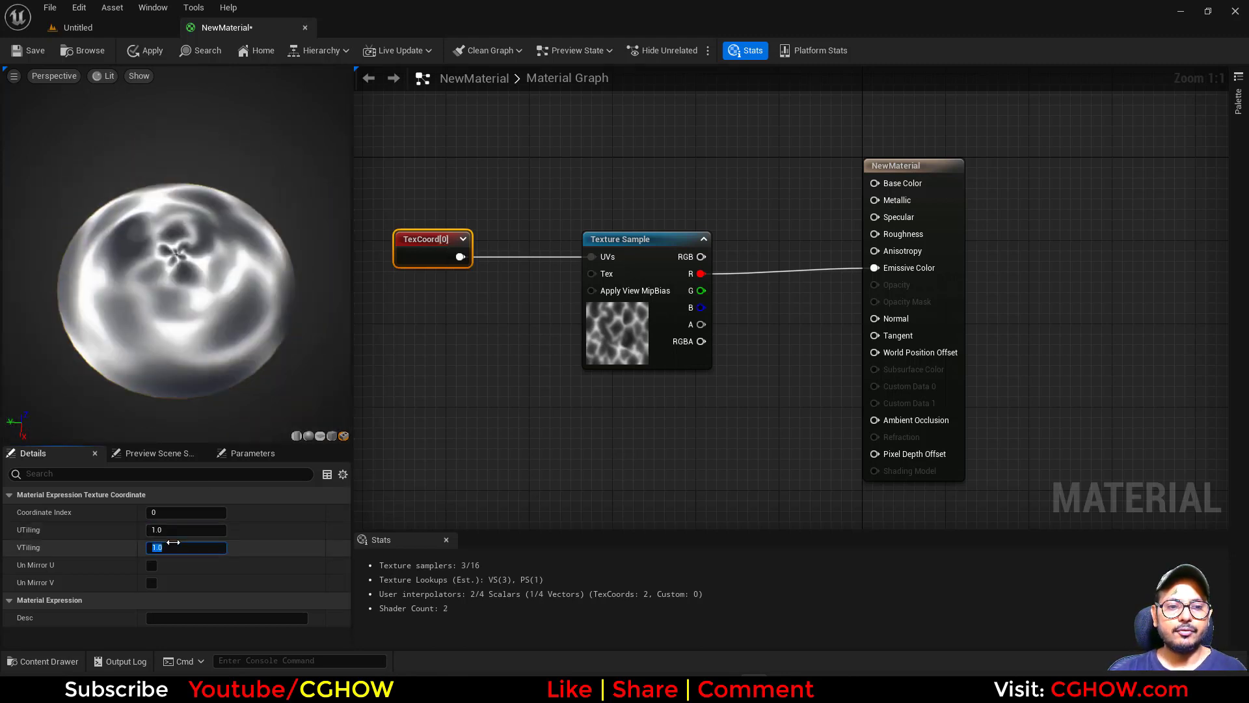
pyautogui.write('0.5')
pyautogui.press('Return')
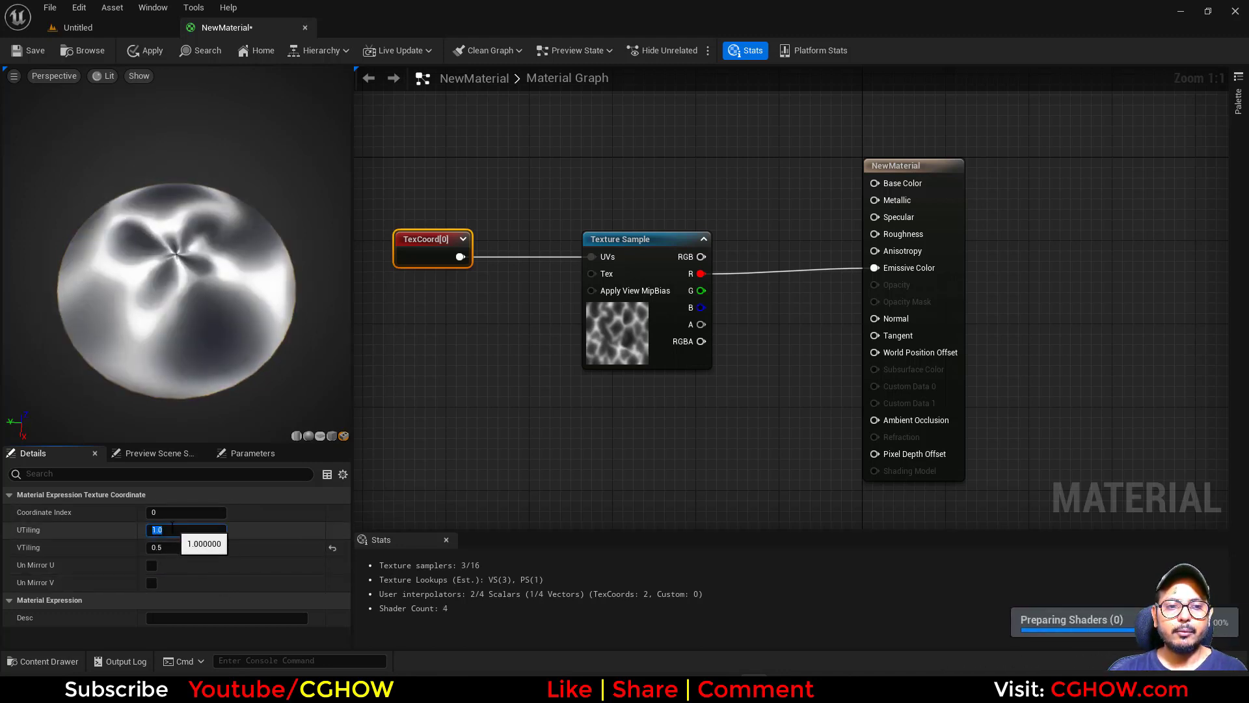
# Try the texture coordinate's UTiling at 2 and at 1.5.
pyautogui.write('2')
pyautogui.press('Return')
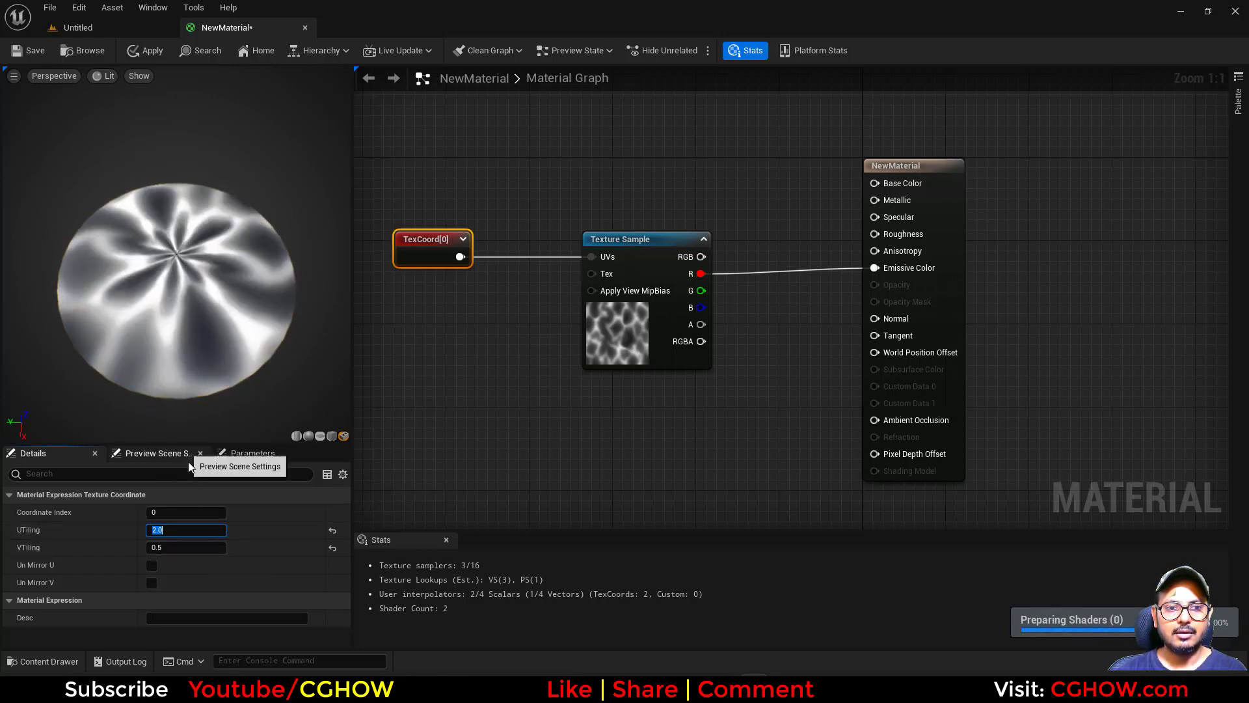
pyautogui.write('1.5')
pyautogui.press('Return')
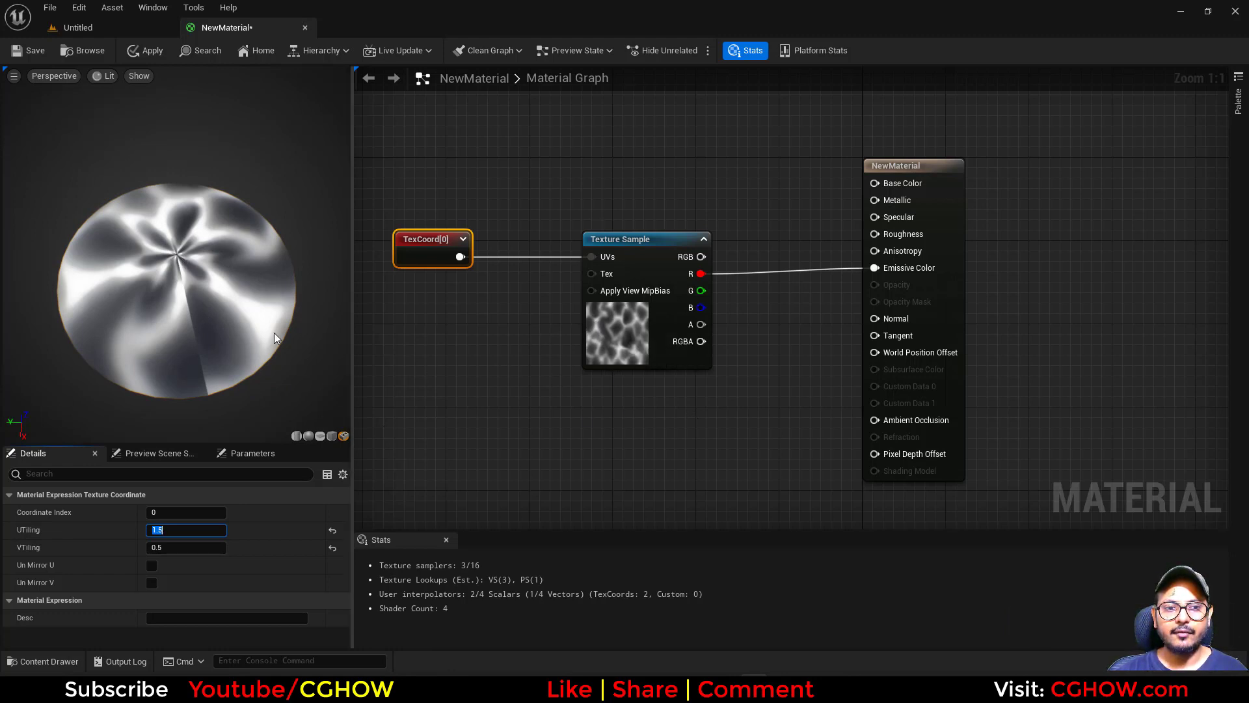
# Make room between the texture coordinate and texture sample, and add one component mask fed by the texture coordinate, deleting the extra mask.
pyautogui.moveTo(434, 376); pyautogui.dragTo(602, 387, button='right')
pyautogui.moveTo(597, 262); pyautogui.dragTo(431, 262)
pyautogui.moveTo(458, 287); pyautogui.dragTo(650, 292, button='right')
pyautogui.moveTo(609, 266); pyautogui.dragTo(552, 296)
pyautogui.click(508, 278)
pyautogui.hotkey('shift', 'c')
pyautogui.keyDown('shift'); pyautogui.click(540, 267); pyautogui.keyUp('shift')
pyautogui.hotkey('shift', 'c')
pyautogui.keyDown('shift'); pyautogui.click(518, 342); pyautogui.keyUp('shift')
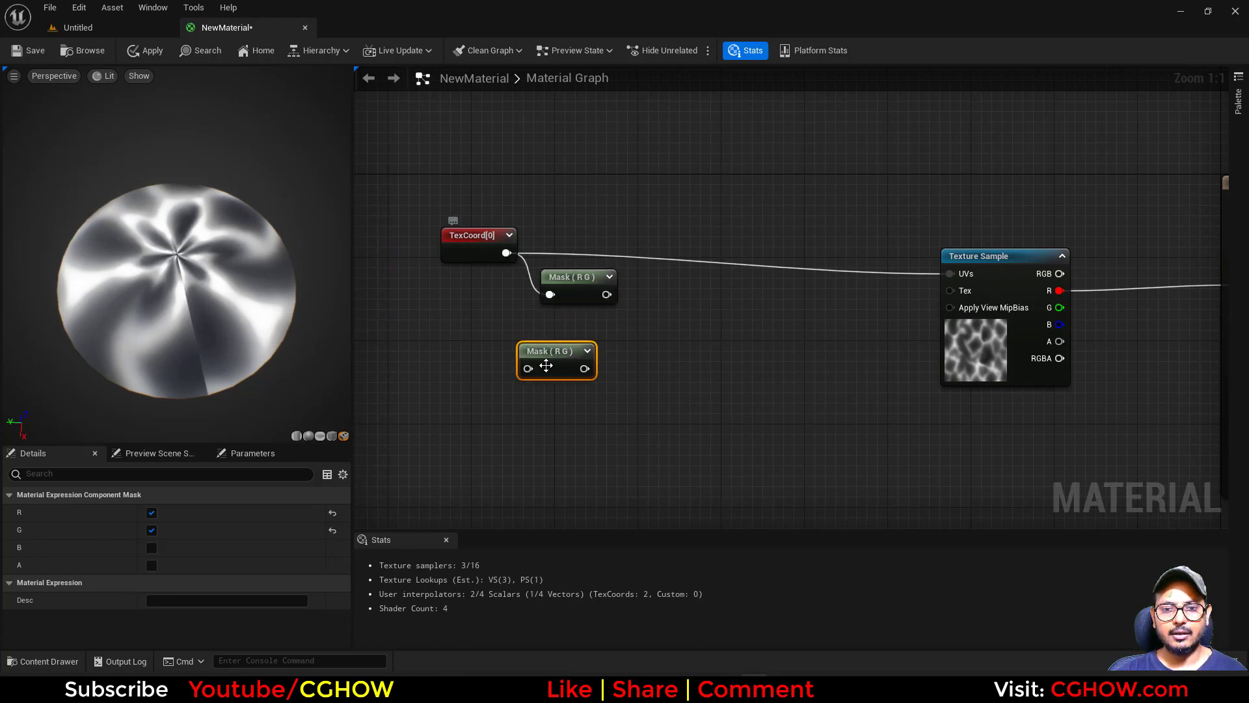
pyautogui.press('Delete')
# Set both UTiling and VTiling of the texture coordinate to 1.
pyautogui.click(478, 251)
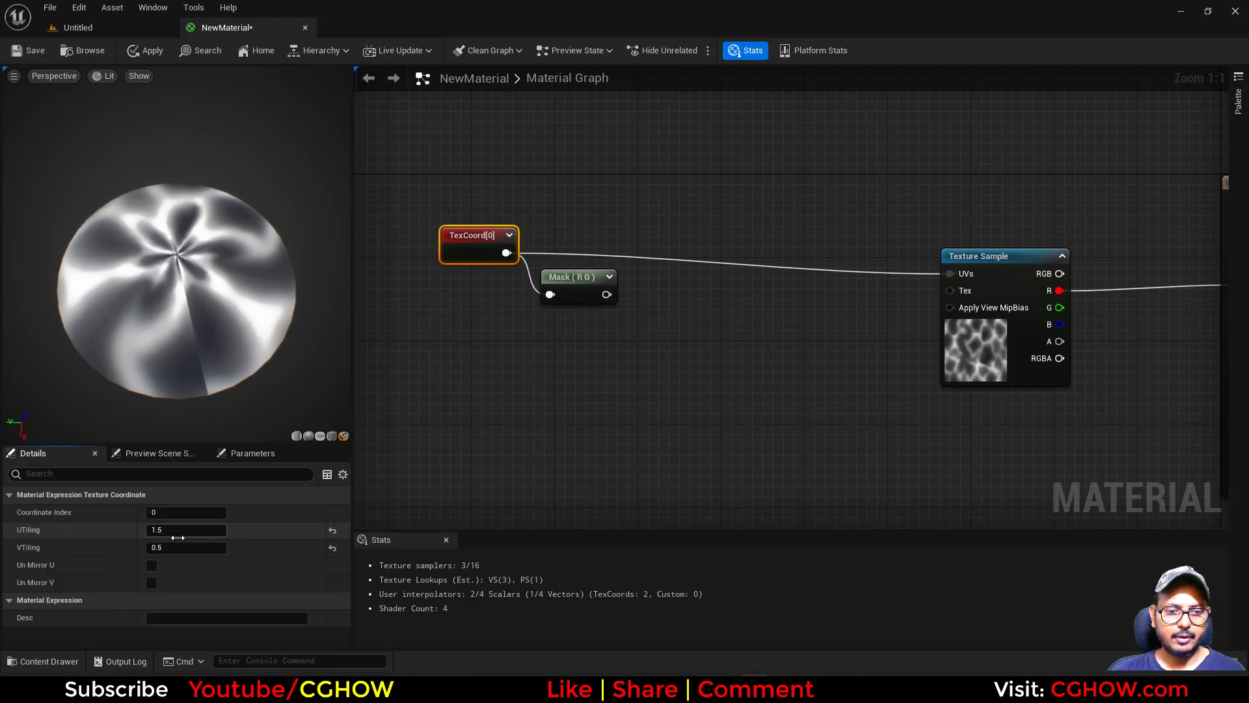
pyautogui.click(177, 534)
pyautogui.write('1')
pyautogui.press('Tab')
pyautogui.write('1')
pyautogui.press('Return')
# Preview the component mask node's output on the plane mesh.
pyautogui.click(567, 280)
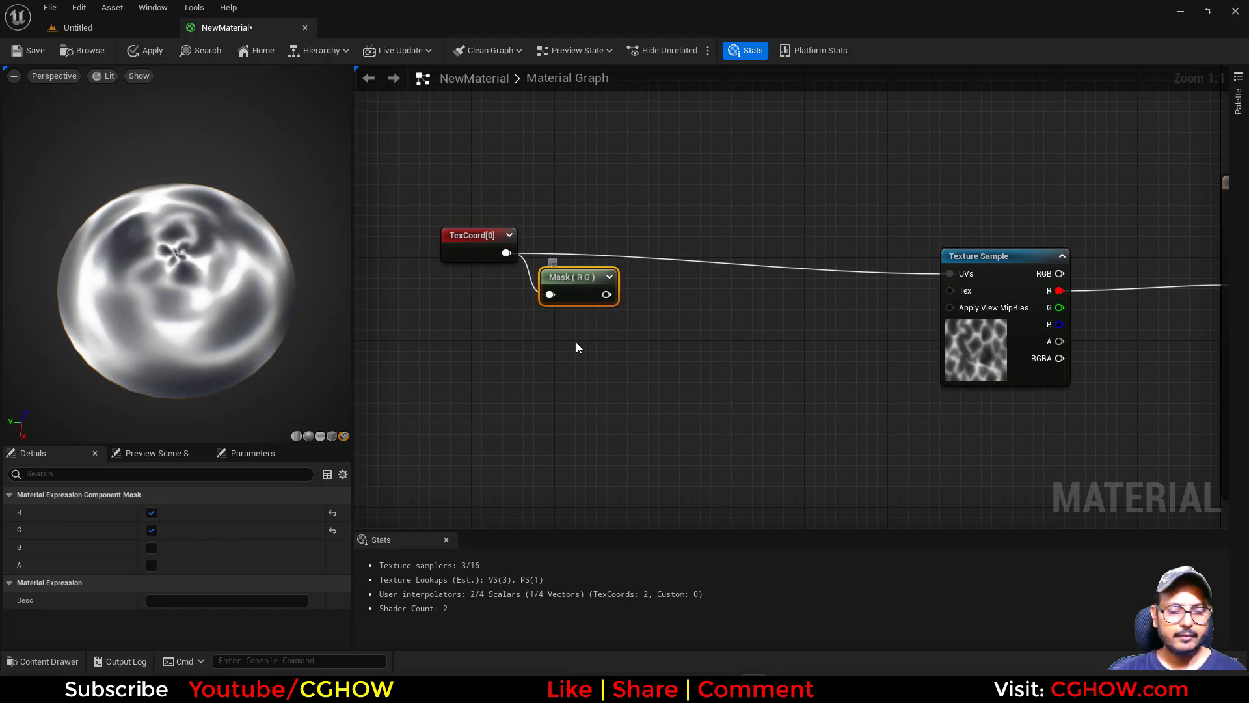
pyautogui.press('space')
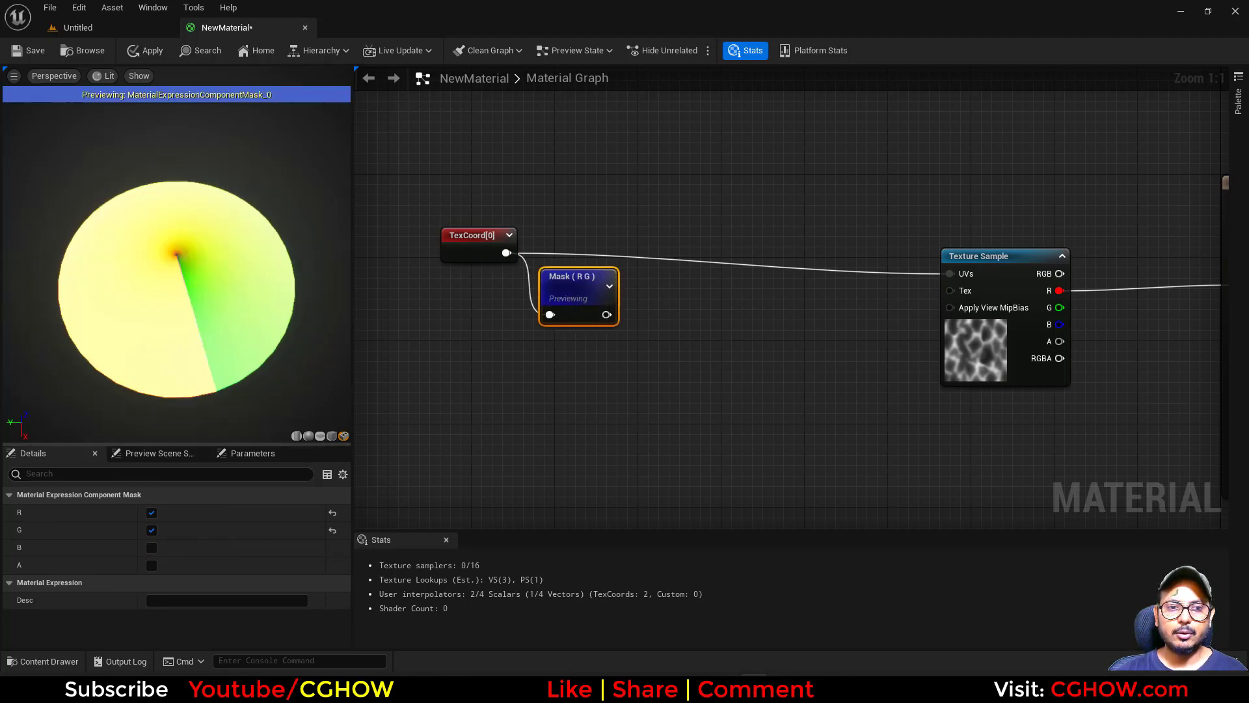
pyautogui.click(320, 436)
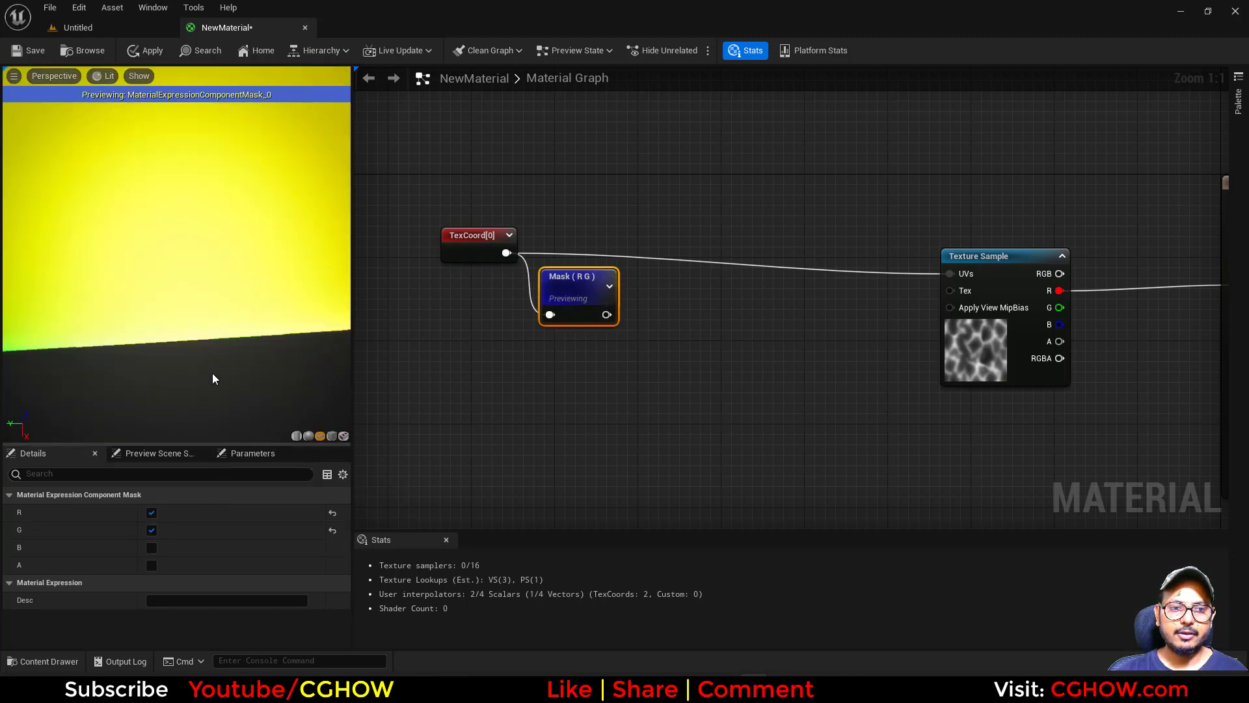
# Compare the mask's R-only and G-only outputs, keep only R enabled, and place the mask below the texture coordinate.
pyautogui.click(150, 528)
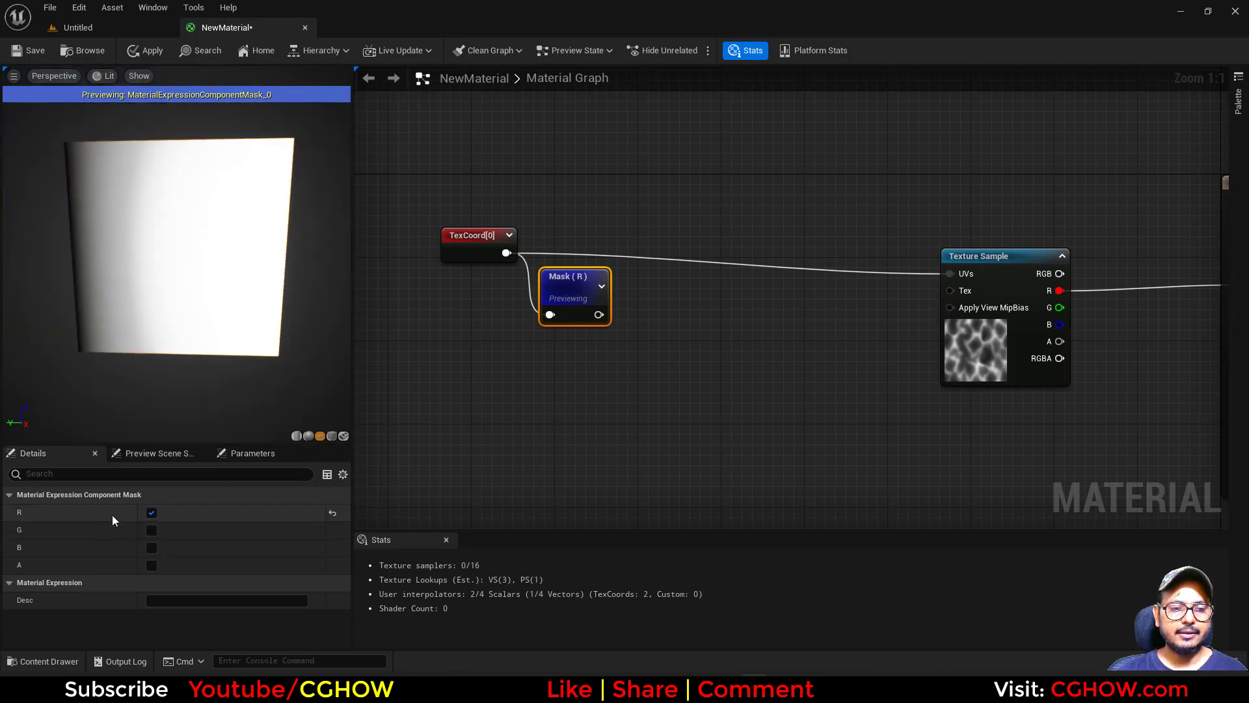
pyautogui.click(152, 514)
pyautogui.click(151, 530)
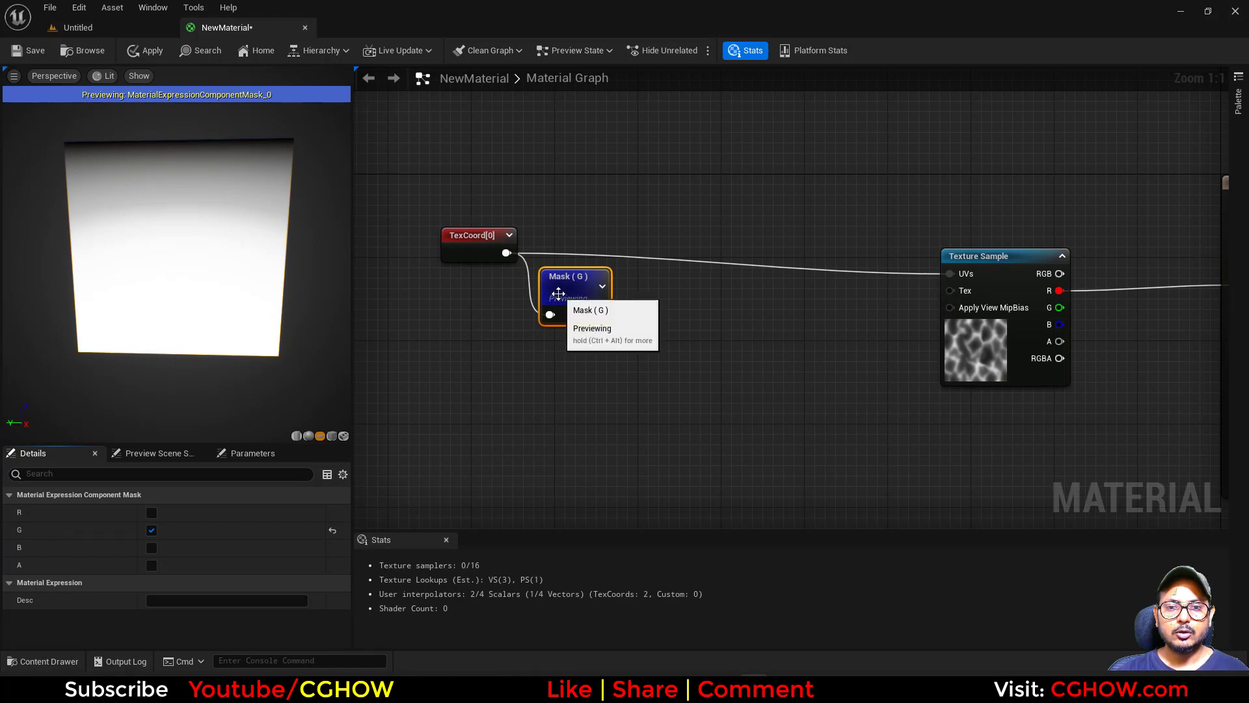
pyautogui.moveTo(558, 294); pyautogui.dragTo(656, 253)
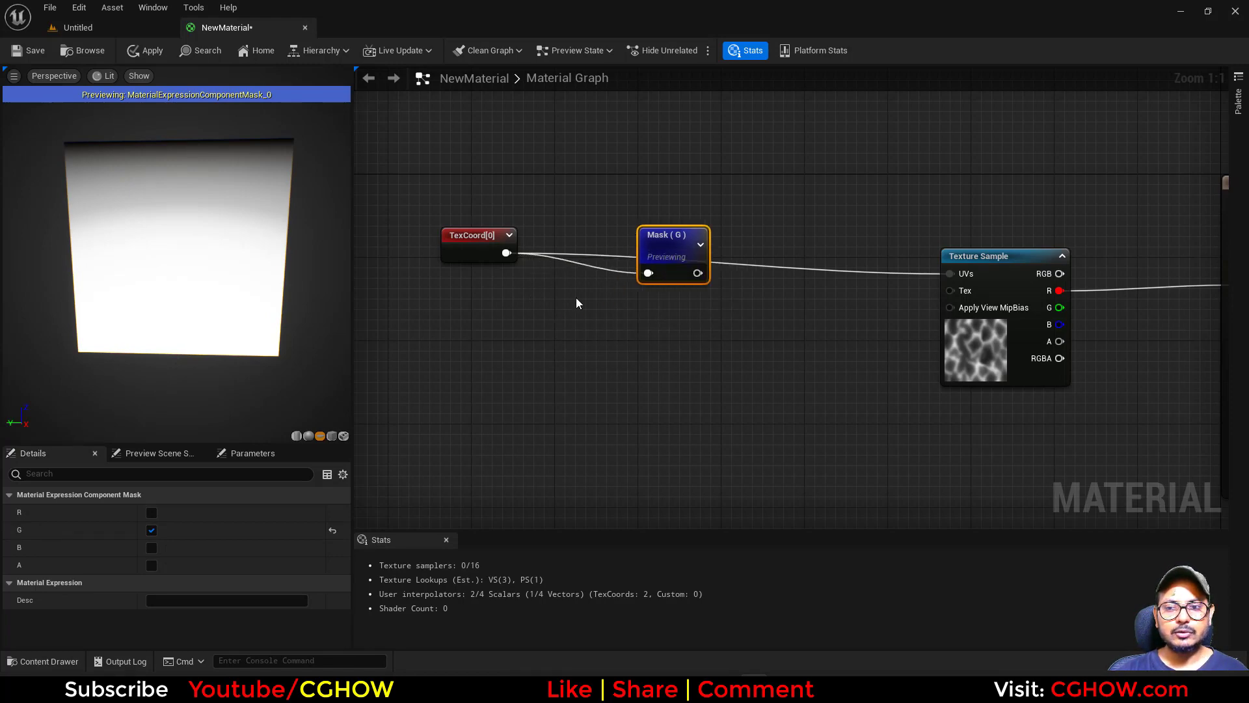
pyautogui.click(152, 512)
pyautogui.click(152, 531)
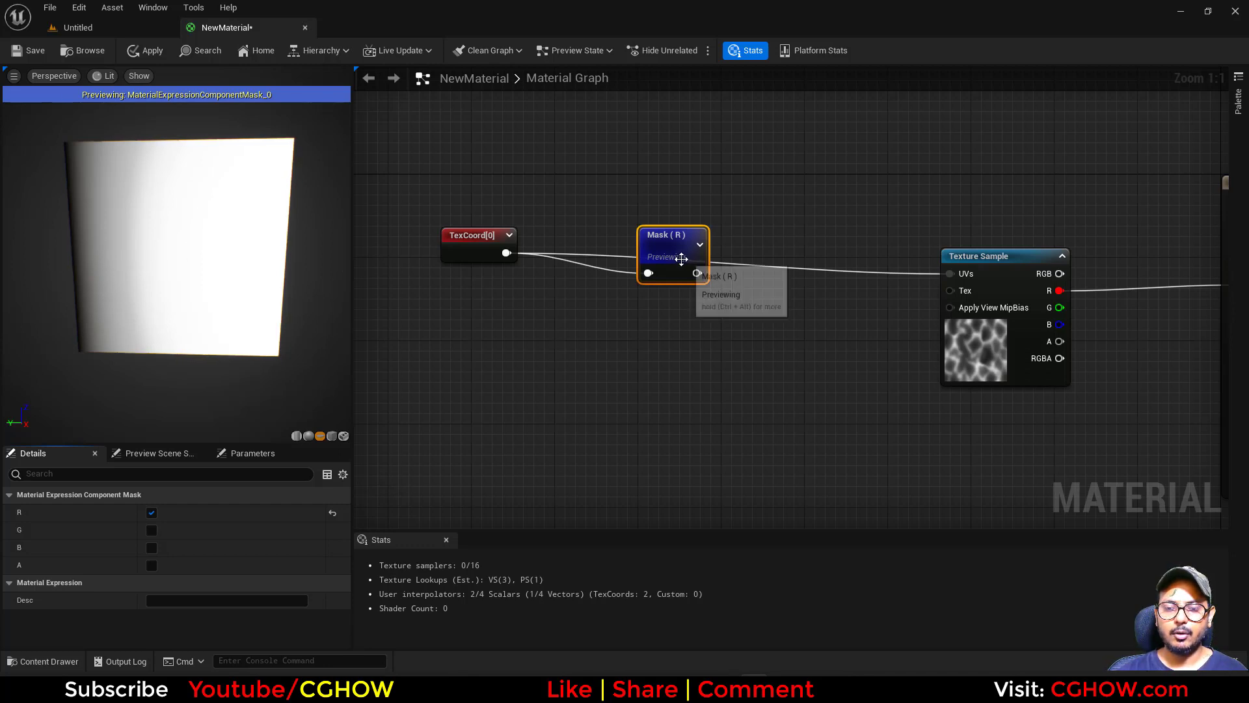
pyautogui.moveTo(681, 264); pyautogui.dragTo(622, 408)
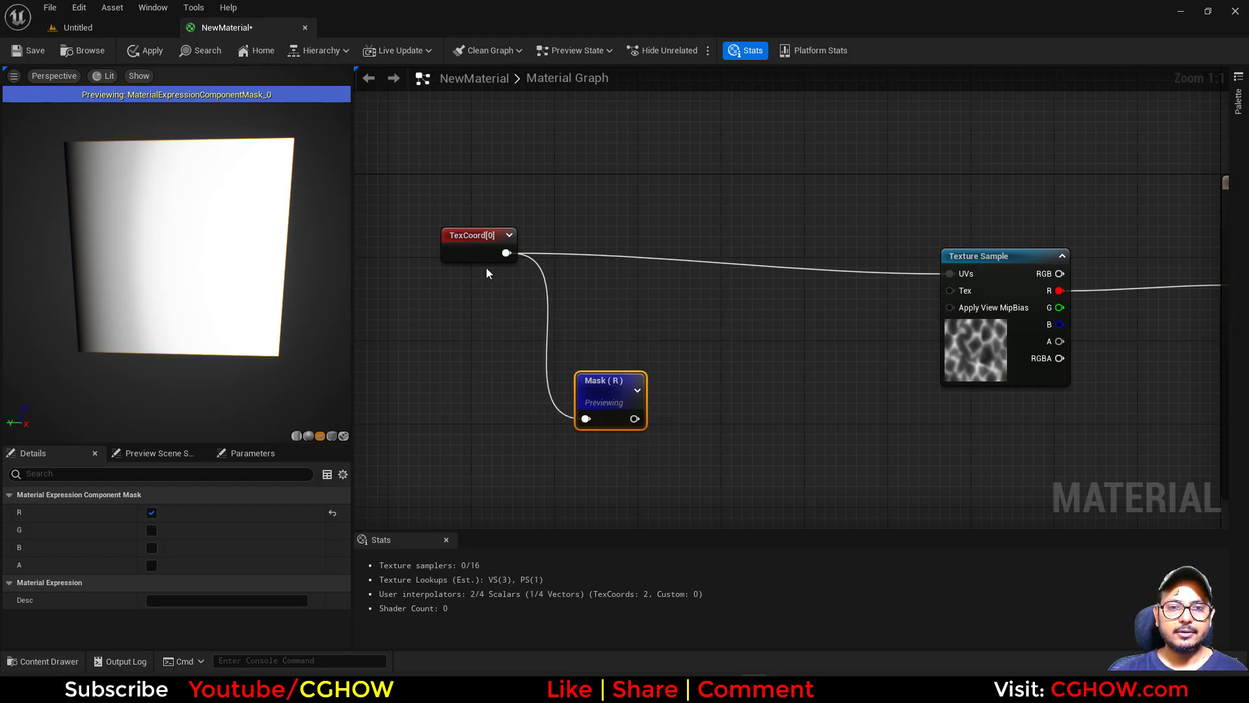
# Add a Subtract node after the R mask with Const B set to 0.5, and preview its output.
pyautogui.moveTo(450, 236); pyautogui.dragTo(366, 225)
pyautogui.moveTo(638, 395); pyautogui.dragTo(560, 363)
pyautogui.write('sub')
pyautogui.click(600, 459)
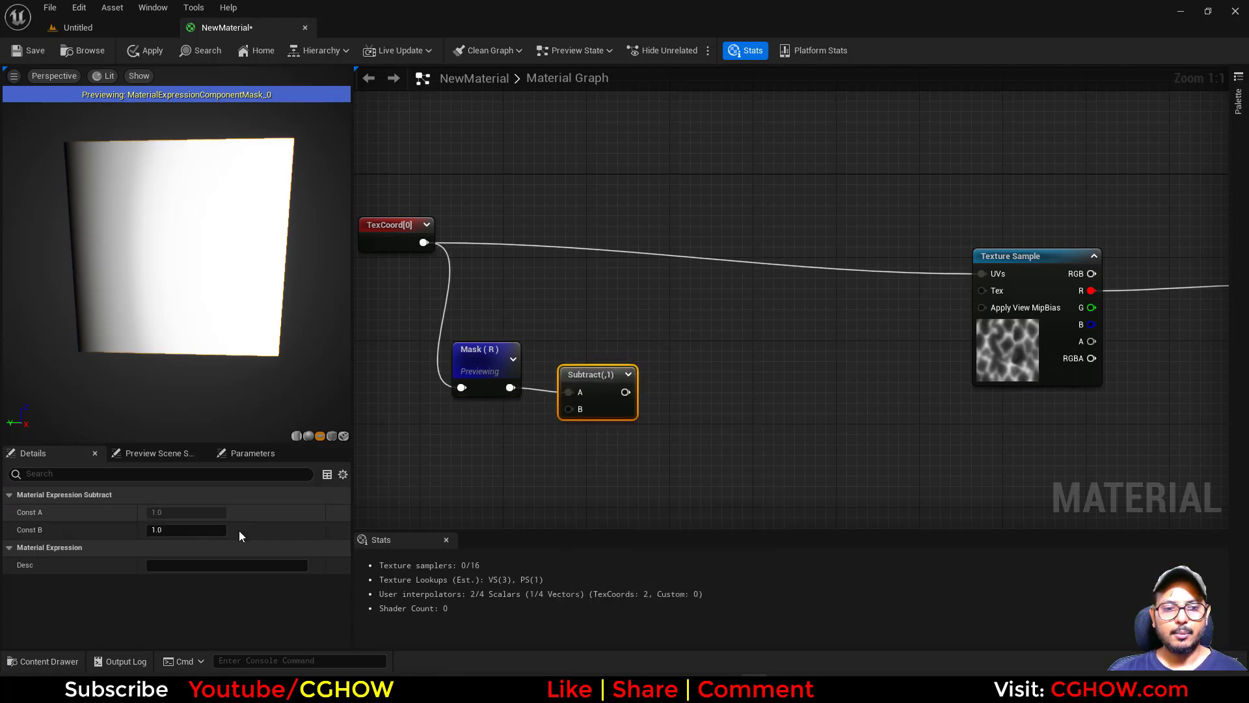
pyautogui.click(179, 531)
pyautogui.write('0.5')
pyautogui.press('Return')
pyautogui.click(613, 392)
pyautogui.press('space')
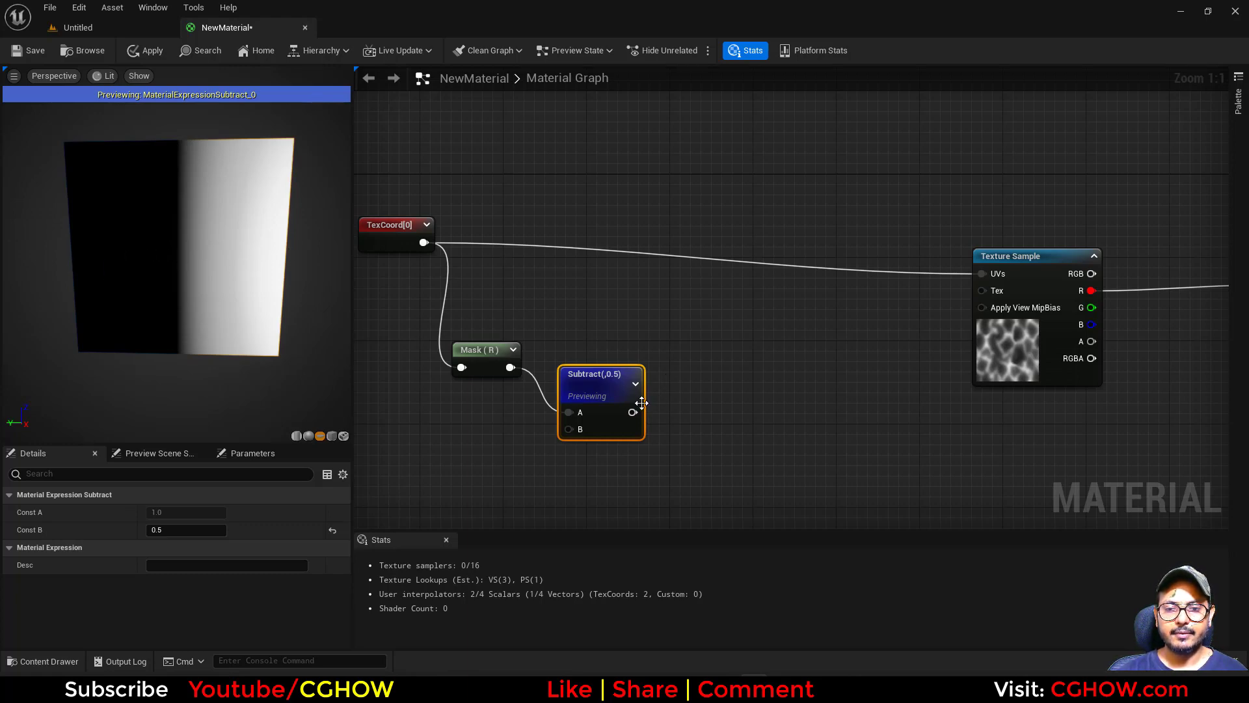
# Add an Abs node after the Subtract node and preview its output.
pyautogui.moveTo(641, 403); pyautogui.dragTo(688, 390)
pyautogui.write('abs')
pyautogui.click(716, 406)
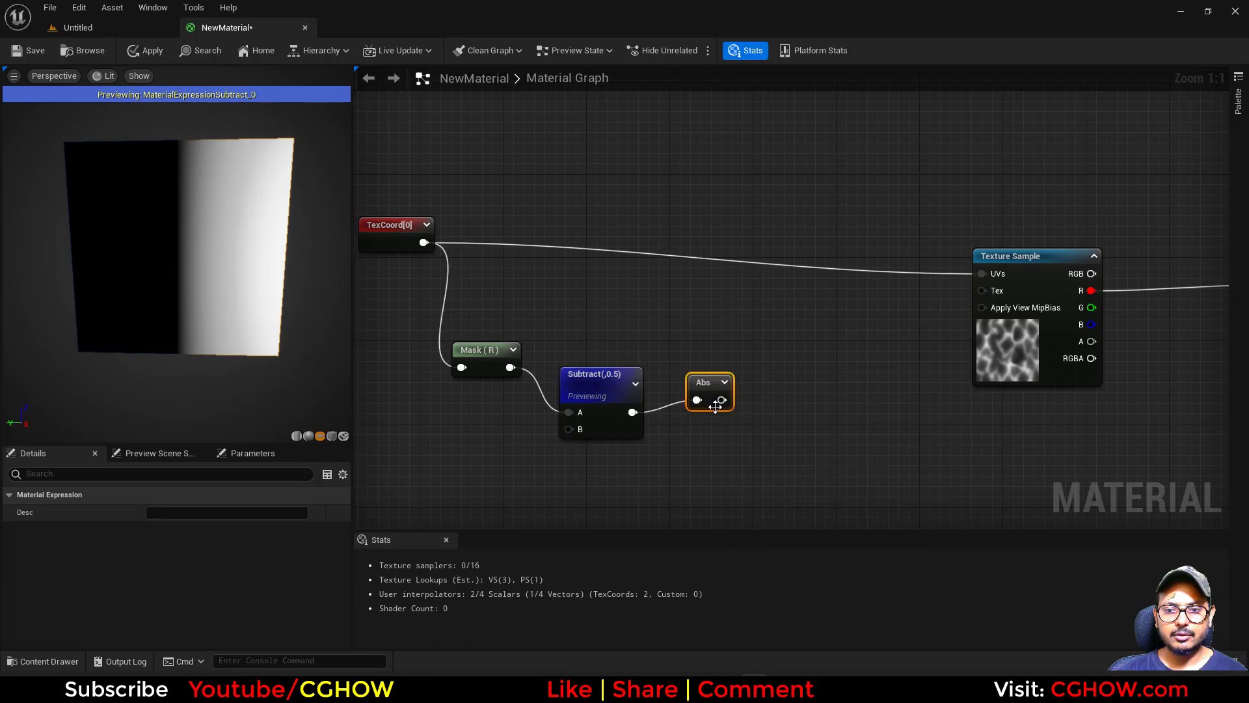
pyautogui.press('space')
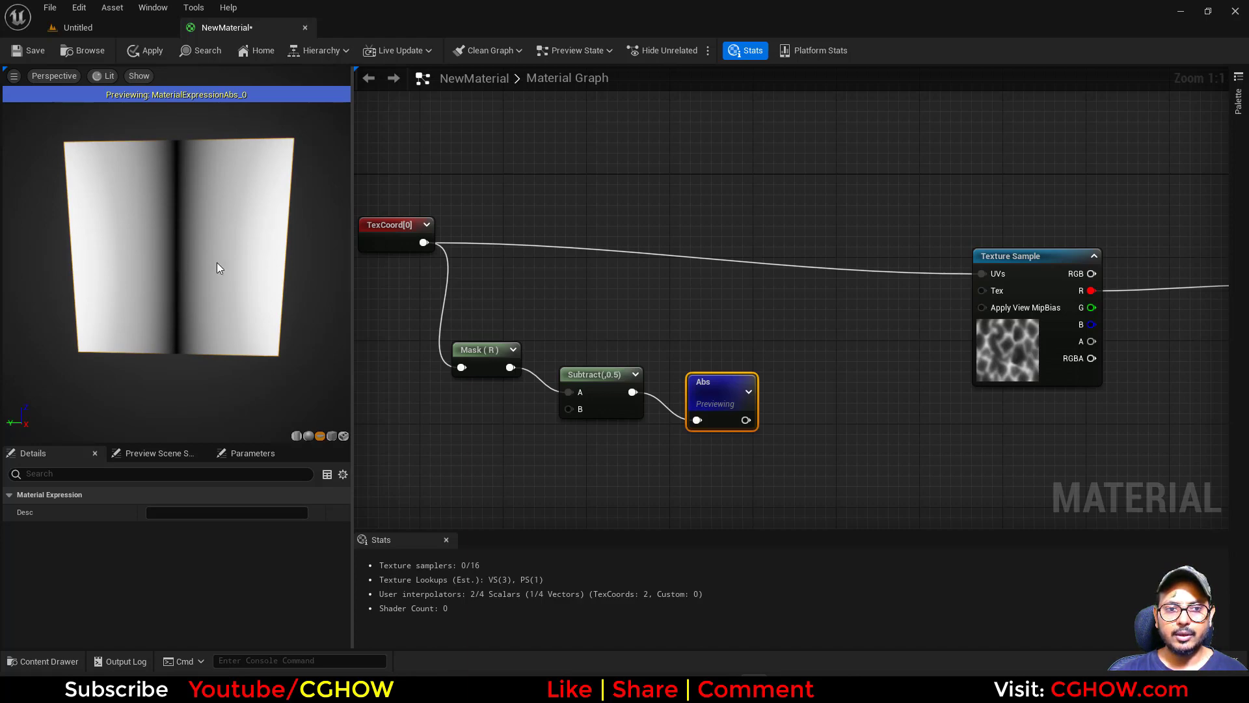
# Line up the R mask, Subtract and Abs nodes in a compact row below the texture coordinate.
pyautogui.click(488, 340)
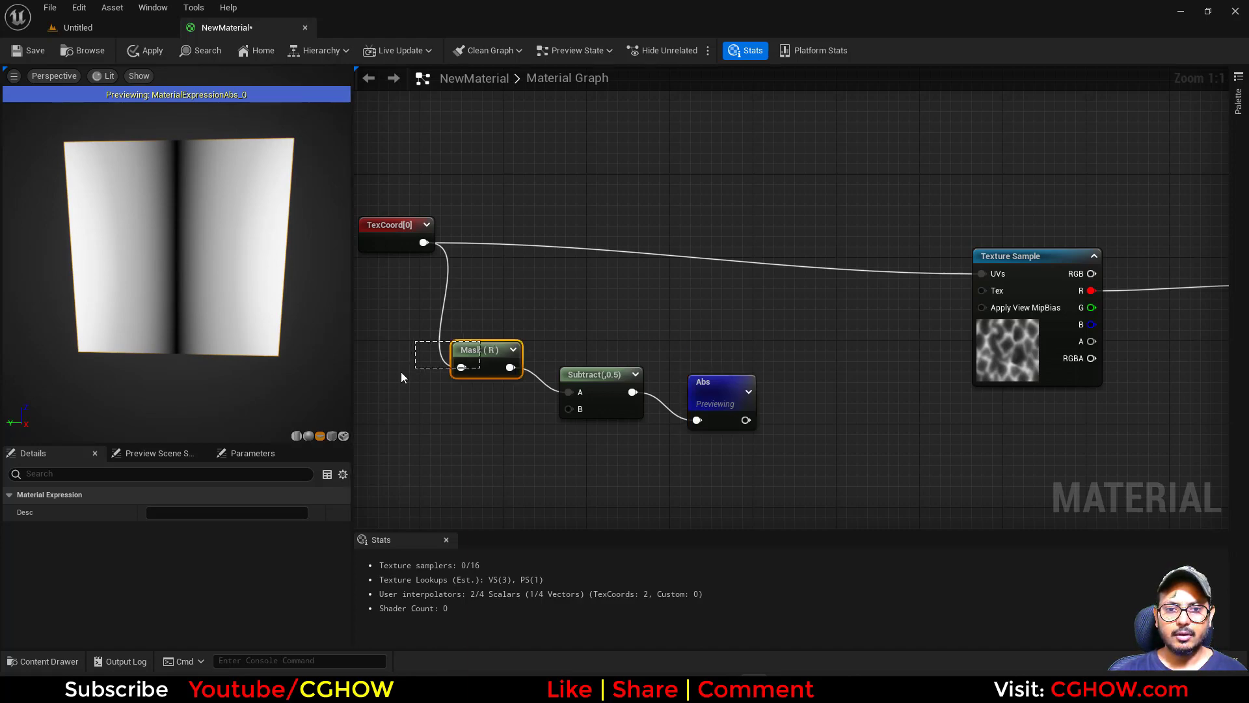
pyautogui.moveTo(480, 357); pyautogui.dragTo(408, 378)
pyautogui.moveTo(585, 380); pyautogui.dragTo(486, 375)
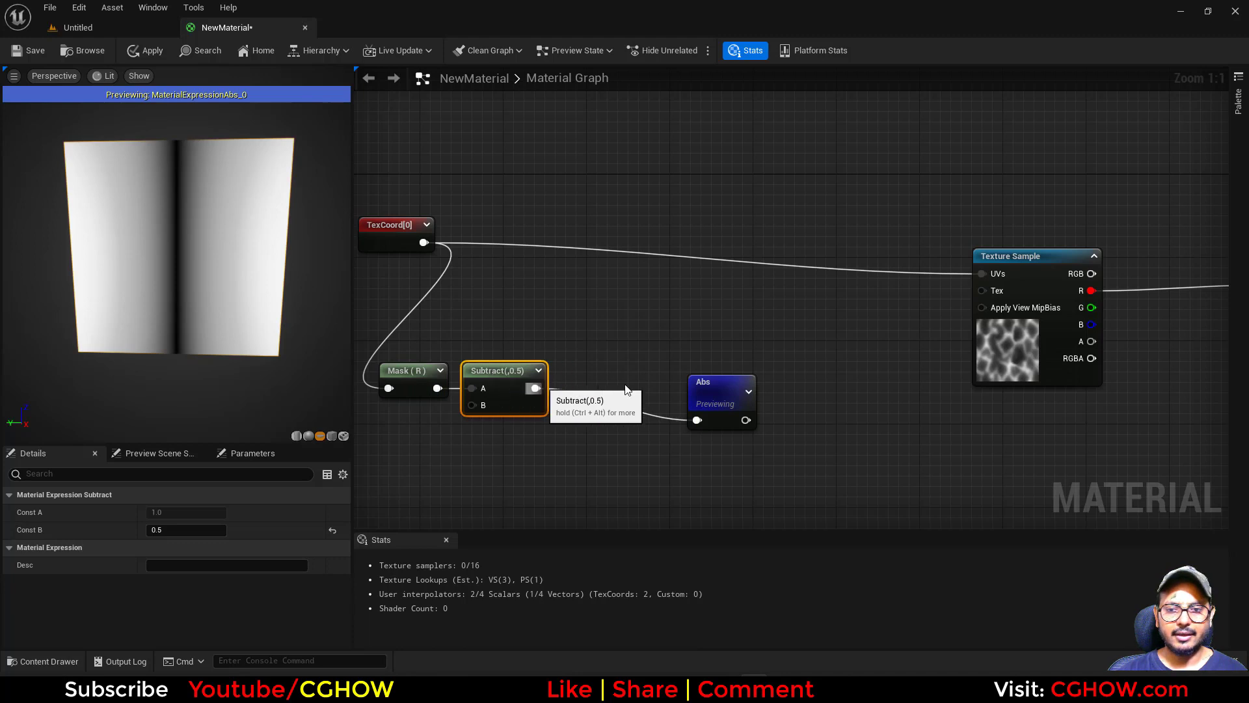
pyautogui.moveTo(715, 383); pyautogui.dragTo(592, 347)
pyautogui.moveTo(641, 329); pyautogui.dragTo(646, 345, button='right')
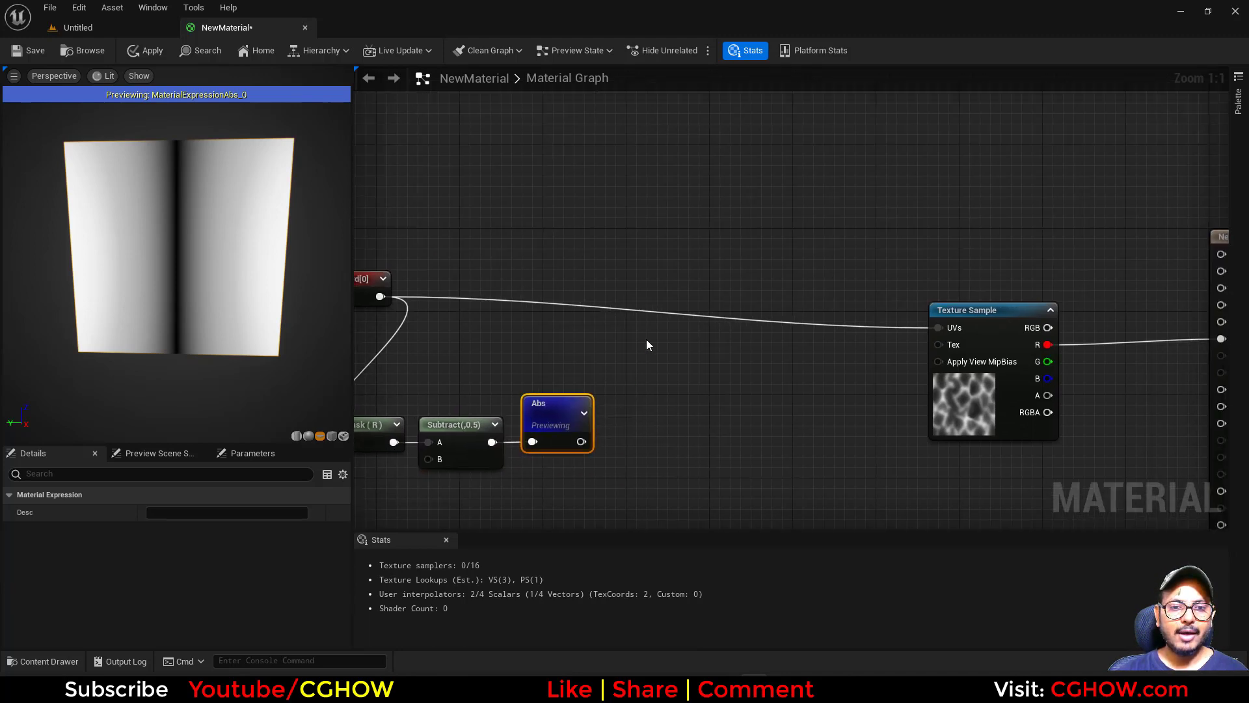
# Add an AppendVector node and connect the Abs output to its A input.
pyautogui.rightClick(658, 260)
pyautogui.write('app')
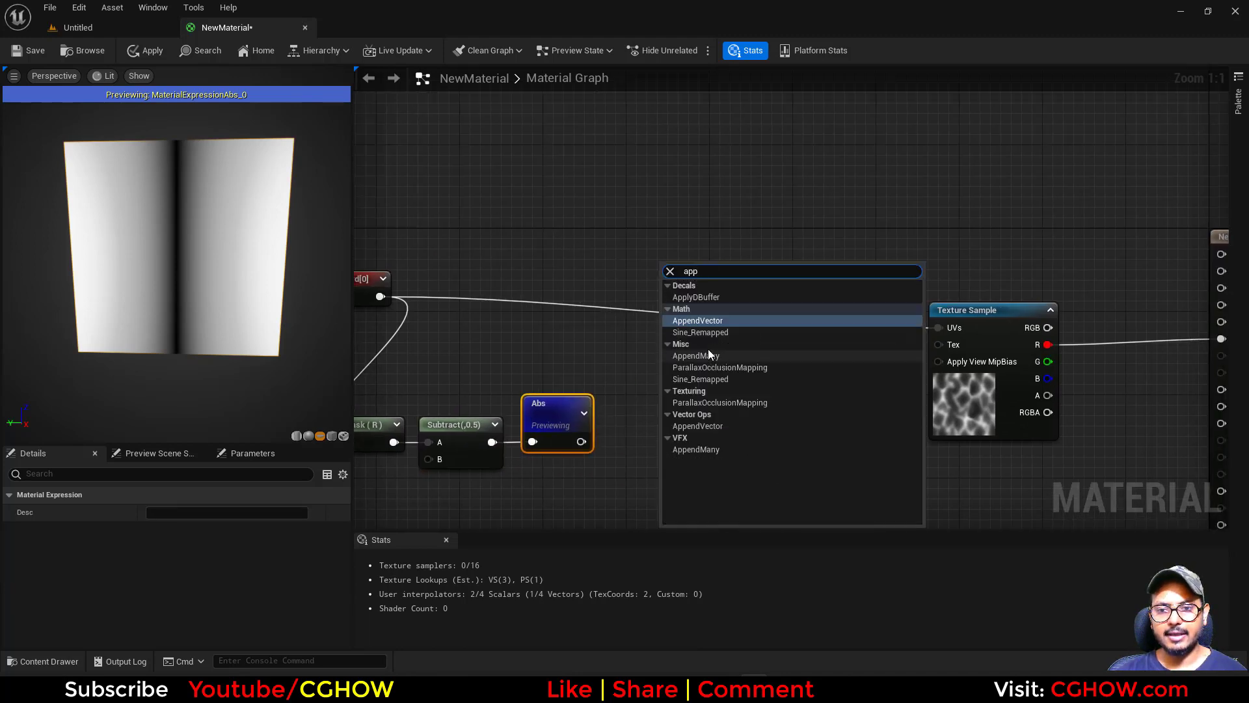
pyautogui.click(703, 323)
pyautogui.moveTo(581, 441); pyautogui.dragTo(760, 241)
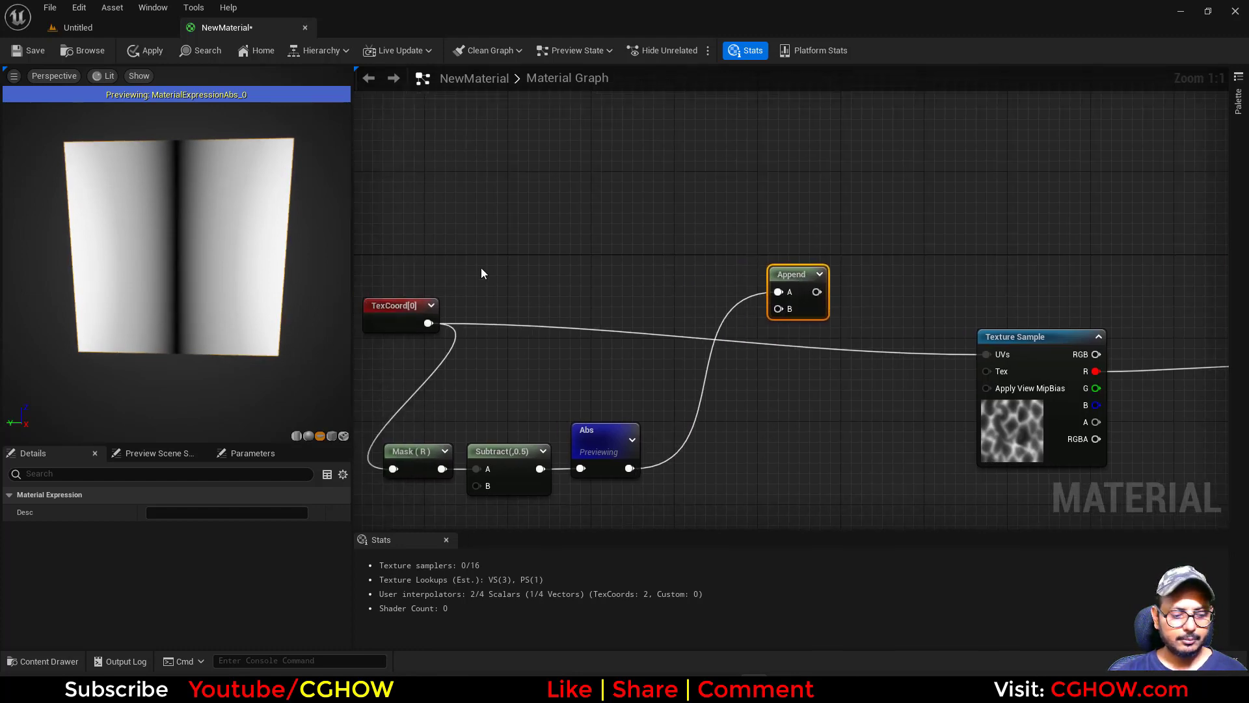
# Add a G-only component mask from the texture coordinate into Append's B input, and connect Append to the texture sample's UVs.
pyautogui.hotkey('shift', 'c')
pyautogui.keyDown('shift'); pyautogui.click(481, 268); pyautogui.keyUp('shift')
pyautogui.moveTo(432, 323); pyautogui.dragTo(986, 354)
pyautogui.click(152, 513)
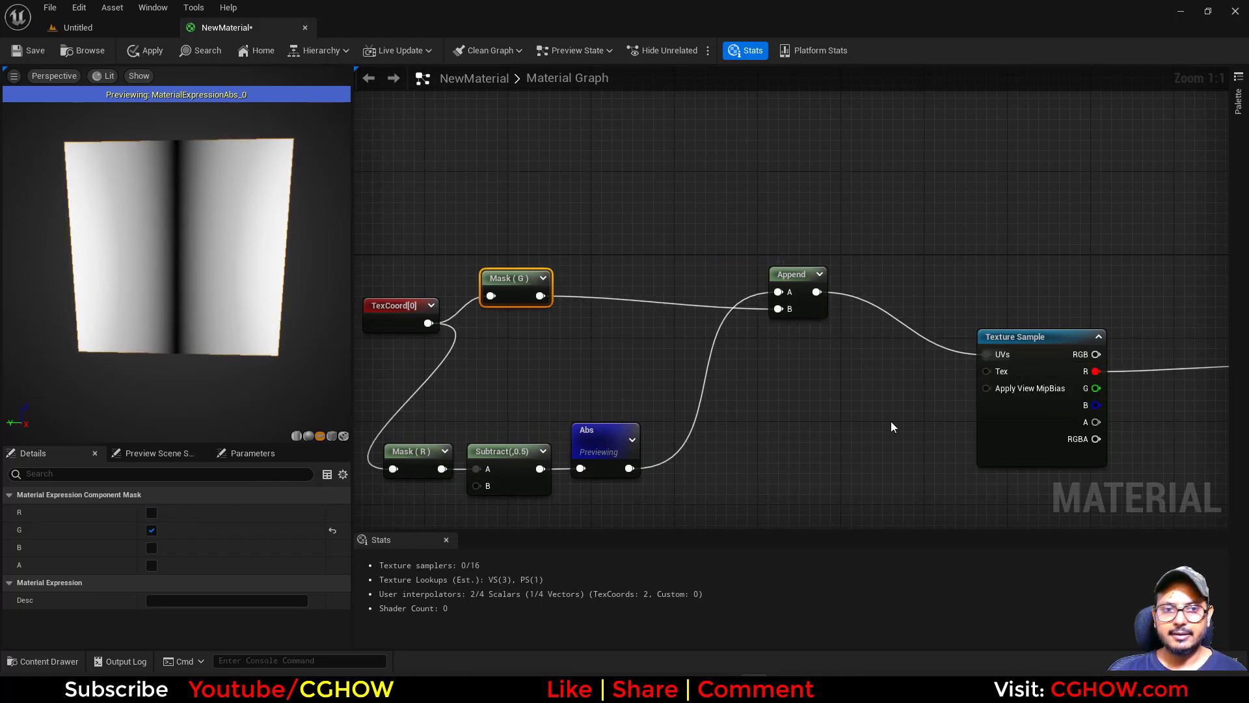
# Stop previewing the Abs node and display the full material on the disk mesh, viewed from above.
pyautogui.moveTo(831, 448); pyautogui.dragTo(695, 422, button='right')
pyautogui.click(454, 434)
pyautogui.press('space')
pyautogui.moveTo(493, 470); pyautogui.dragTo(630, 432, button='right')
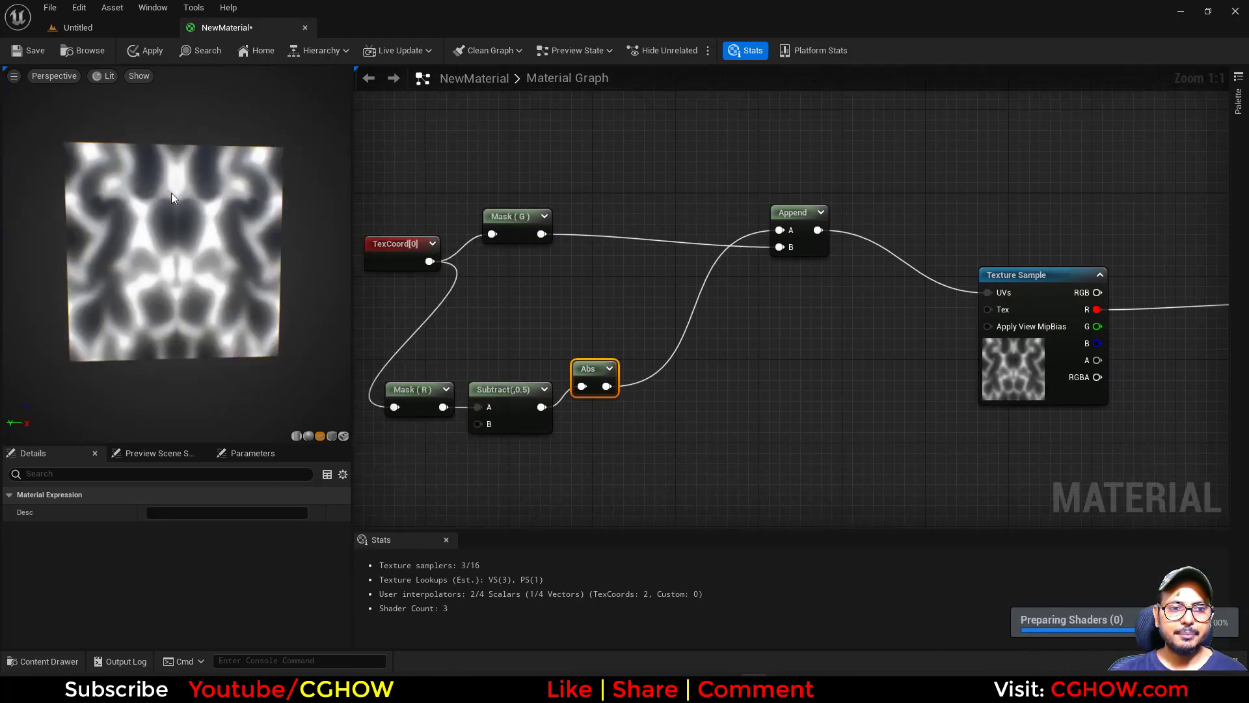
pyautogui.click(344, 437)
pyautogui.moveTo(177, 312); pyautogui.dragTo(177, 384, button='right')
pyautogui.moveTo(177, 312); pyautogui.dragTo(177, 416)
pyautogui.moveTo(541, 306); pyautogui.dragTo(622, 298, button='right')
pyautogui.moveTo(511, 259); pyautogui.dragTo(501, 249)
pyautogui.moveTo(919, 339); pyautogui.dragTo(755, 314, button='right')
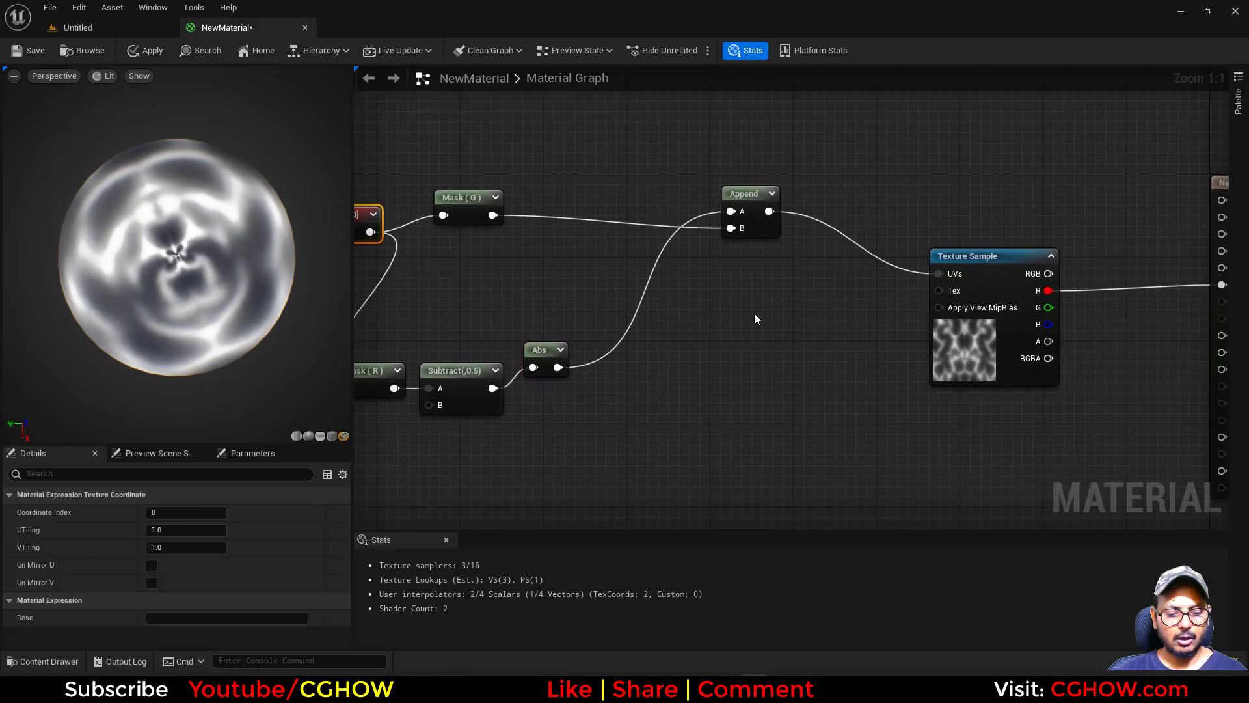
# Insert a Multiply node between the Append output and the texture sample's UVs input.
pyautogui.click(754, 313)
pyautogui.press('m')
pyautogui.click(794, 276)
pyautogui.moveTo(770, 211); pyautogui.dragTo(938, 274)
pyautogui.rightClick(647, 343)
pyautogui.click(697, 319)
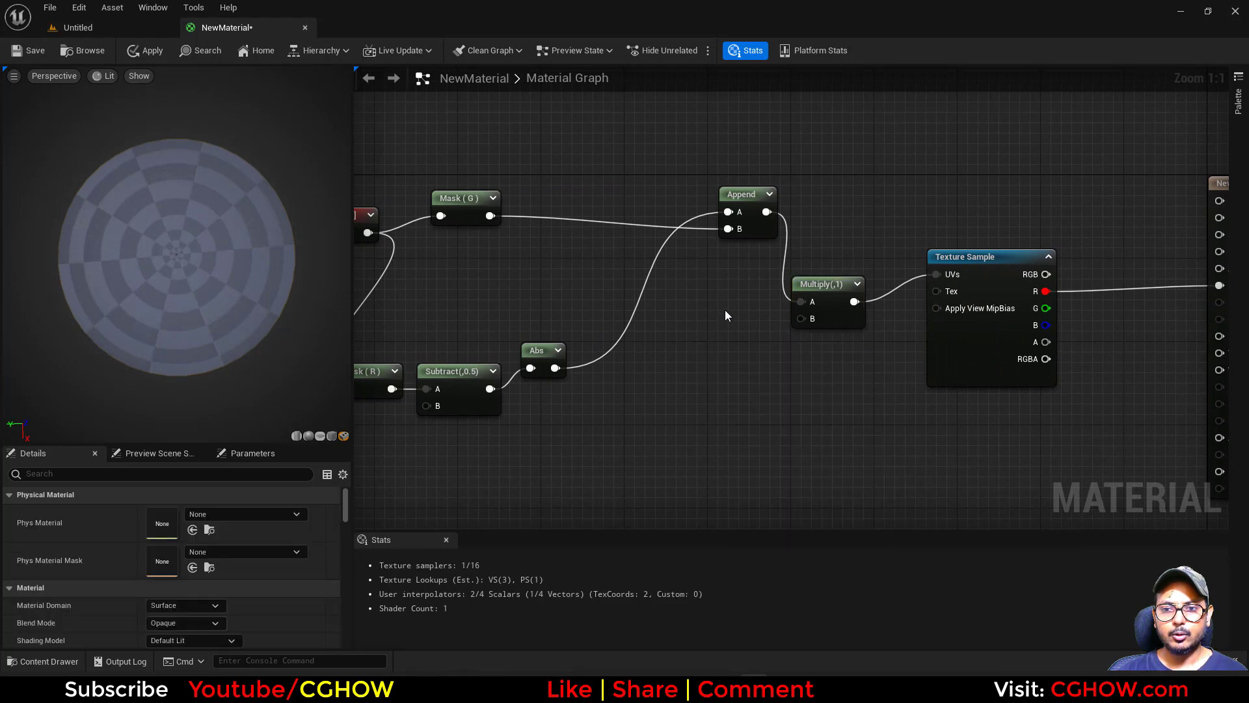
# Add a Constant2Vector with R and G set to 1, connected to Multiply's B input.
pyautogui.press('2')
pyautogui.click(725, 309)
pyautogui.moveTo(756, 337); pyautogui.dragTo(800, 319)
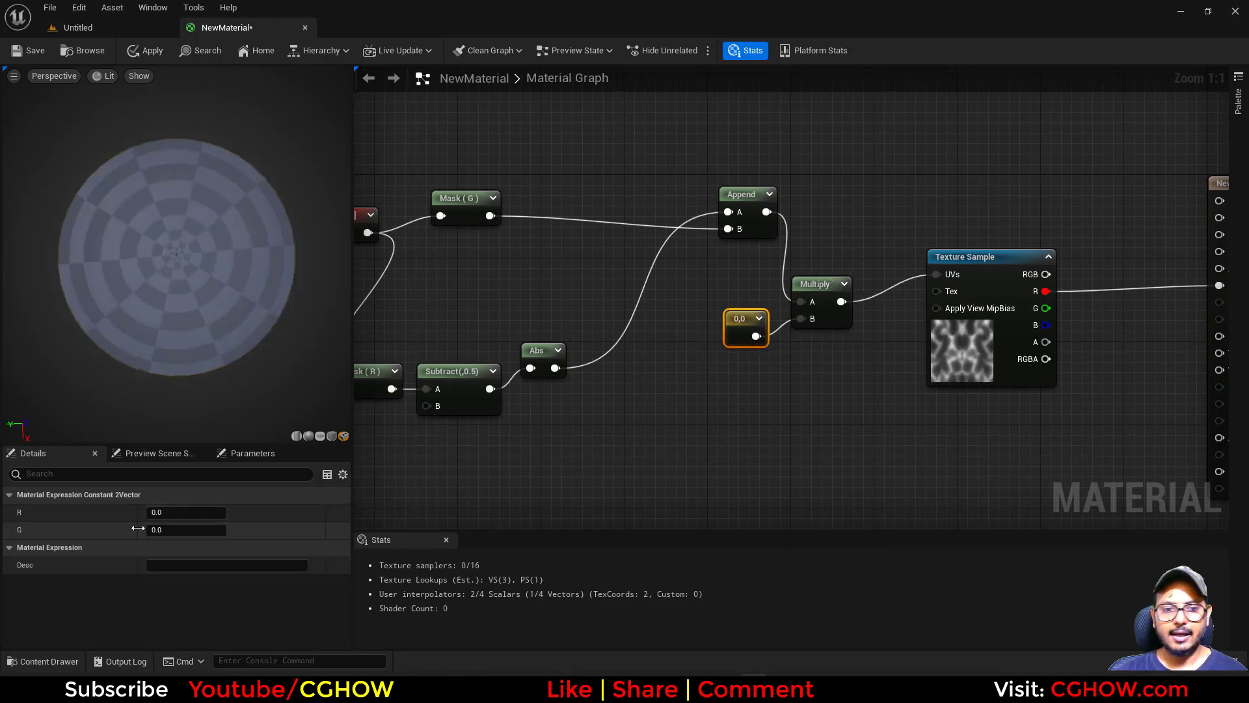
pyautogui.click(178, 529)
pyautogui.write('1')
pyautogui.press('Return')
pyautogui.click(181, 513)
pyautogui.write('1')
pyautogui.press('Return')
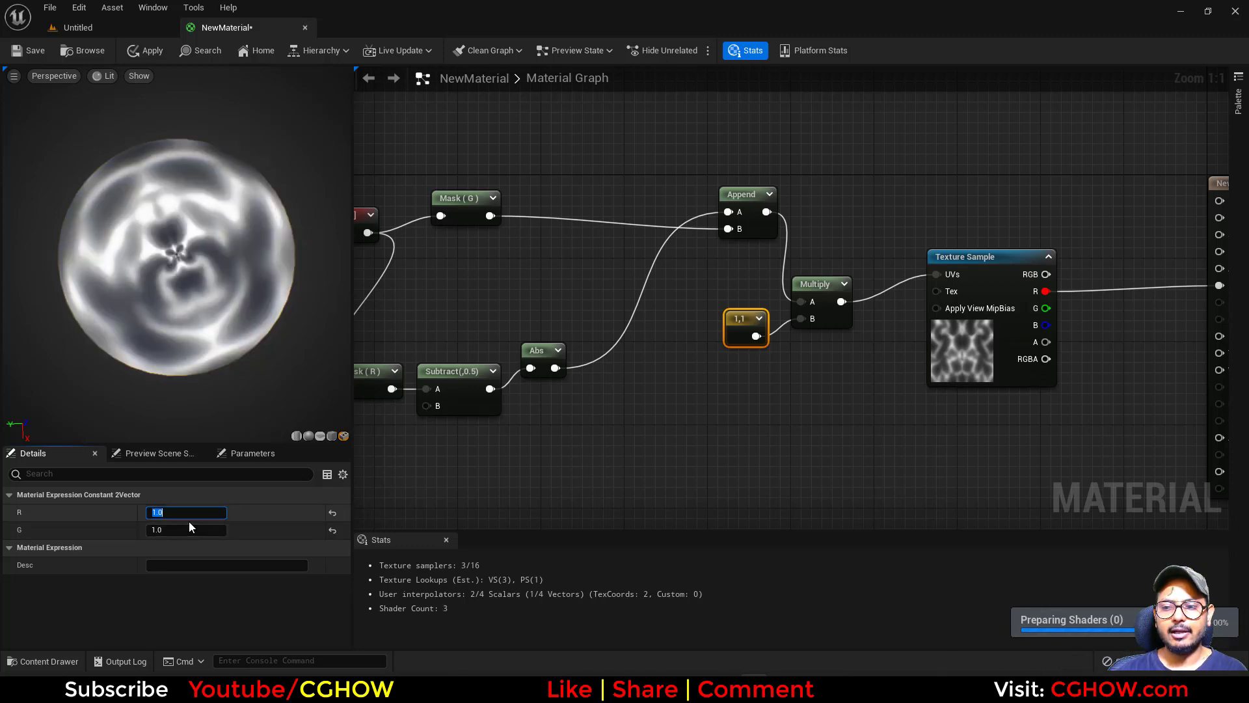
# Try the two-component constant's R at 0.5 and 1.5, and enter 5.
pyautogui.write('0.5')
pyautogui.press('Return')
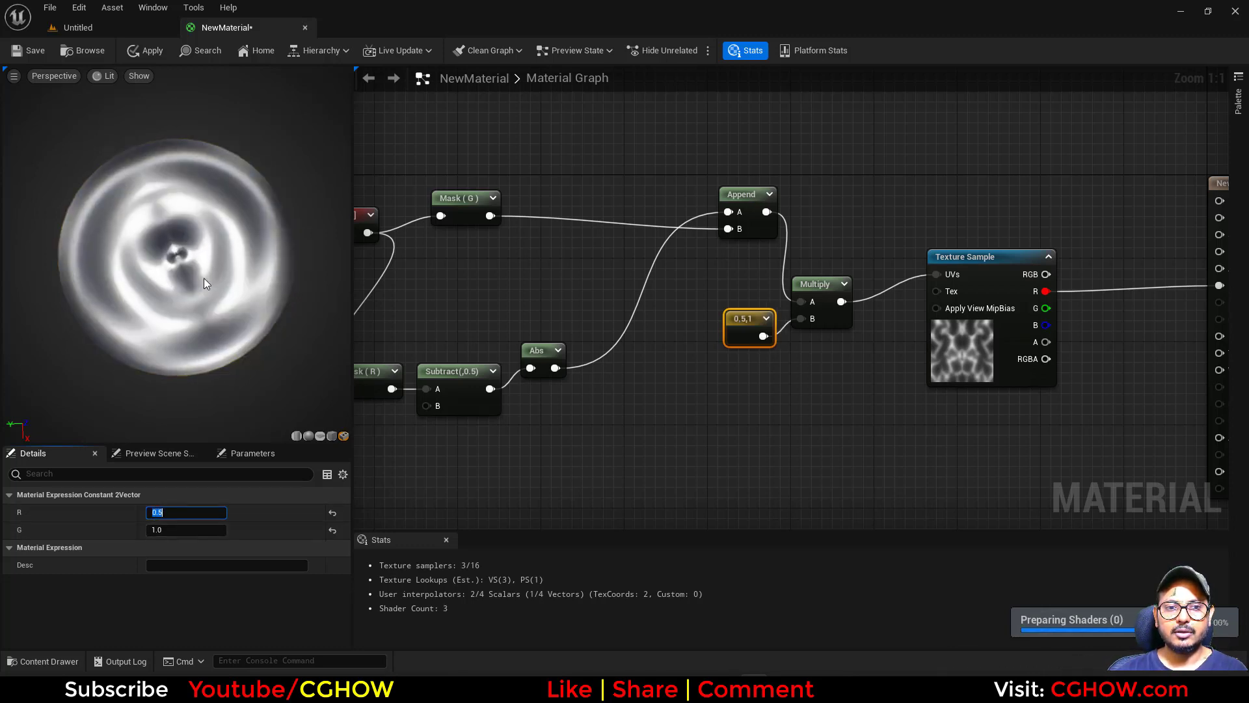
pyautogui.write('1')
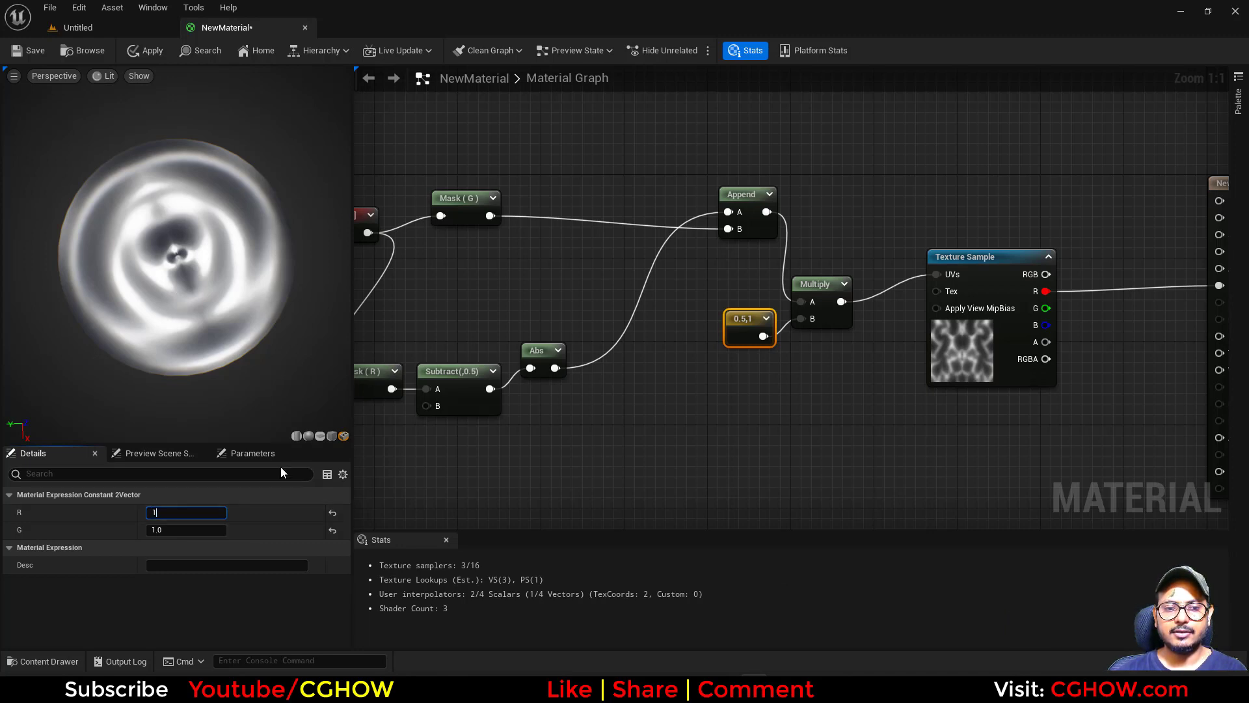
pyautogui.write('.5')
pyautogui.press('Return')
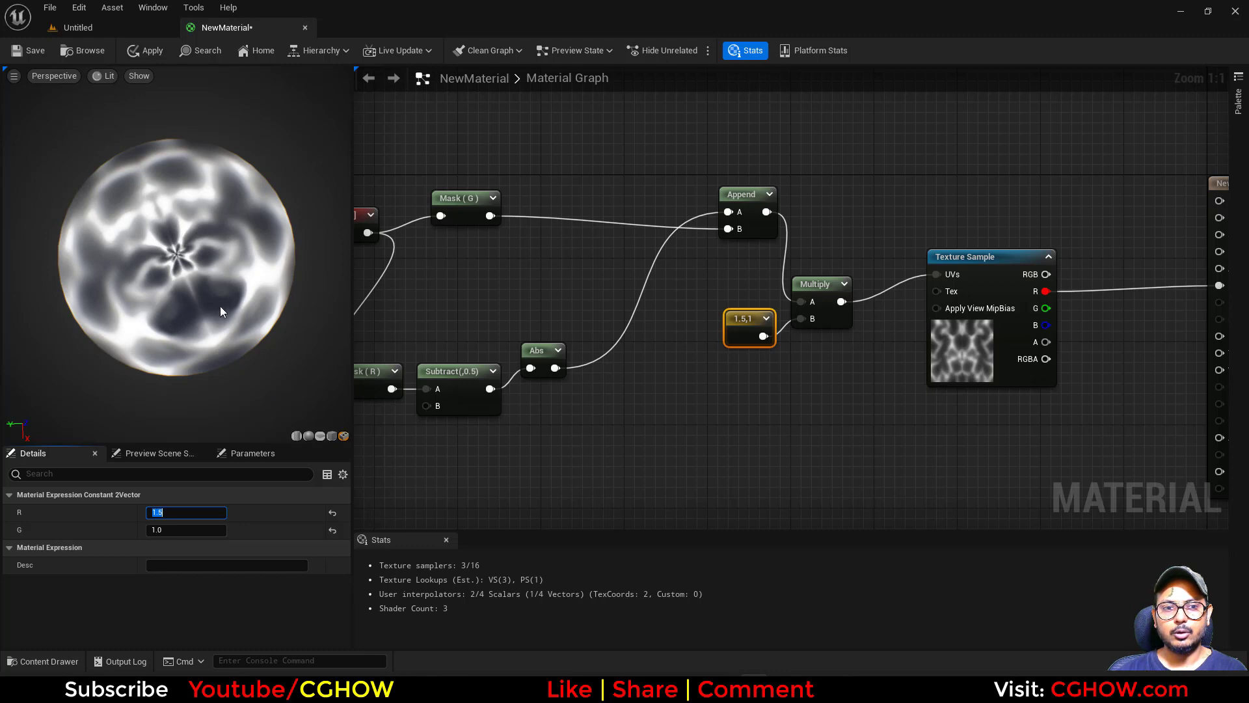
pyautogui.write('5.')
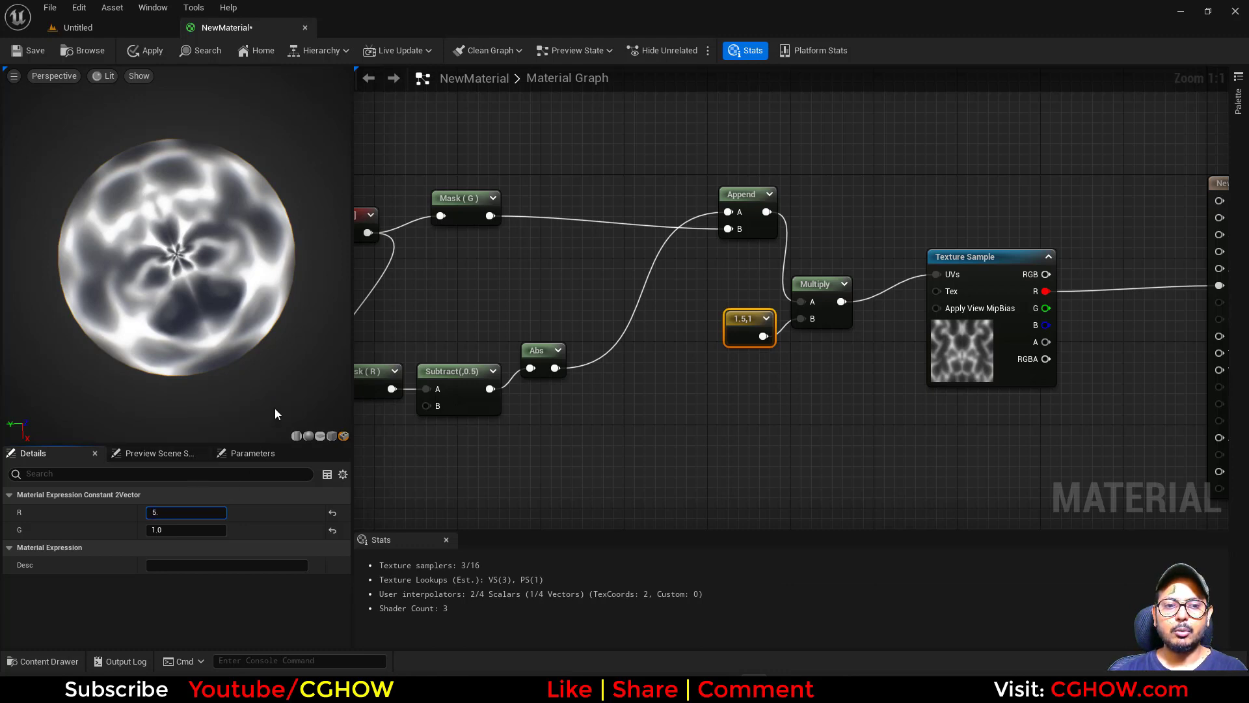